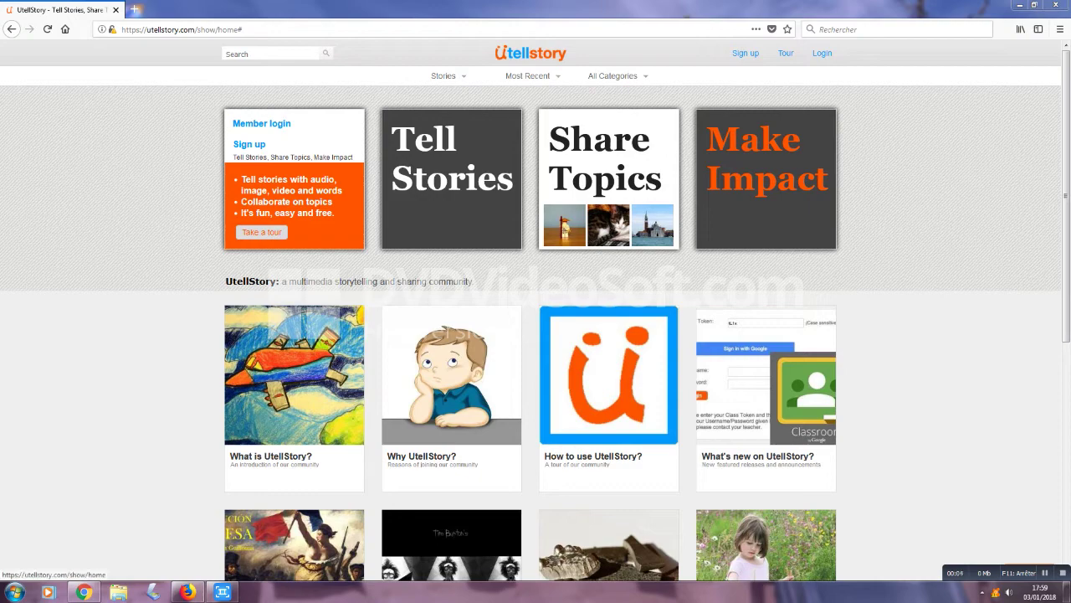
# Step: Log in to UtellStory with Google using the account password to reach the stories list
pyautogui.scroll(-4, 536, 318)
pyautogui.scroll(-3, 536, 318)
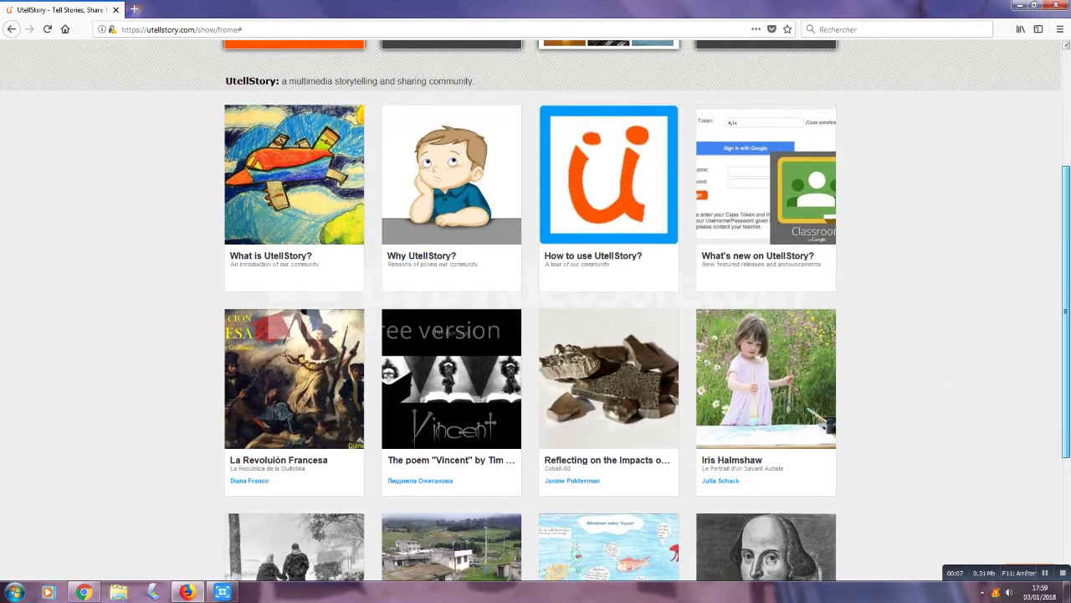
pyautogui.scroll(-3, 536, 318)
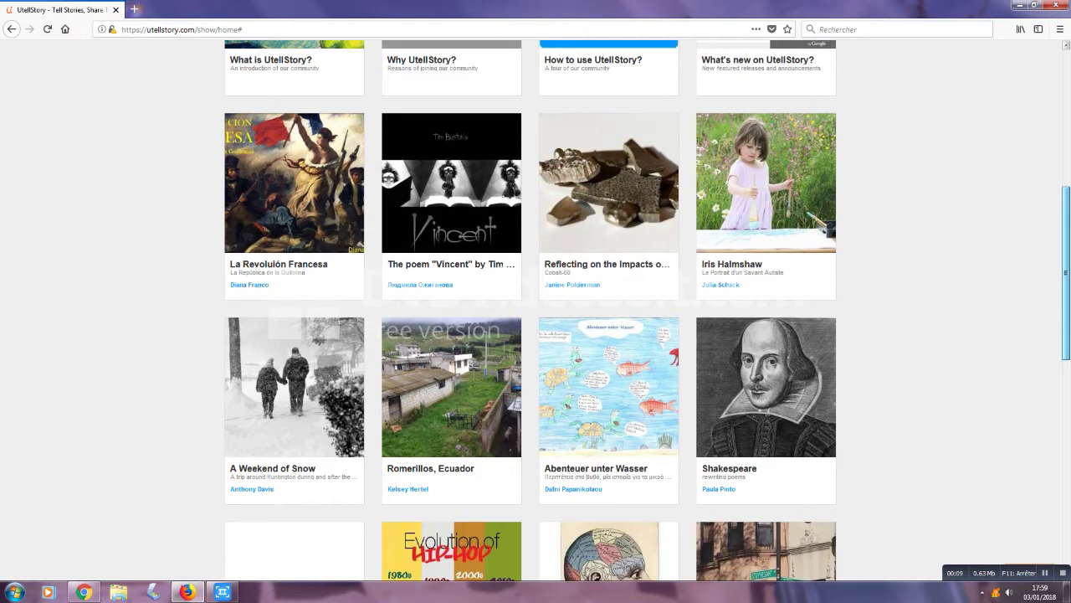
pyautogui.scroll(-5, 536, 318)
pyautogui.scroll(2, 536, 318)
pyautogui.scroll(12, 536, 318)
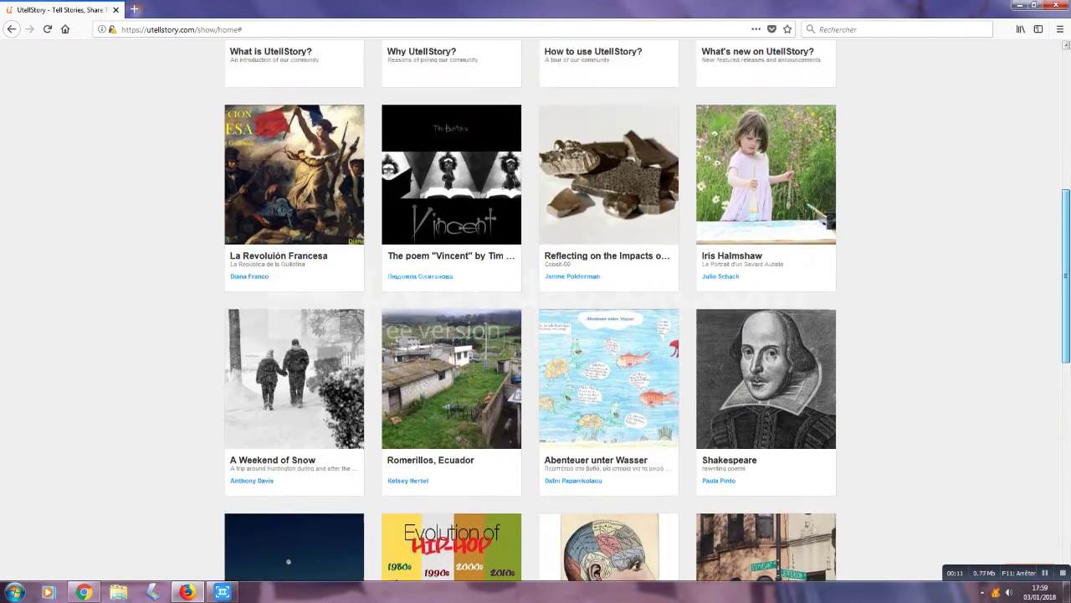
pyautogui.scroll(2, 536, 318)
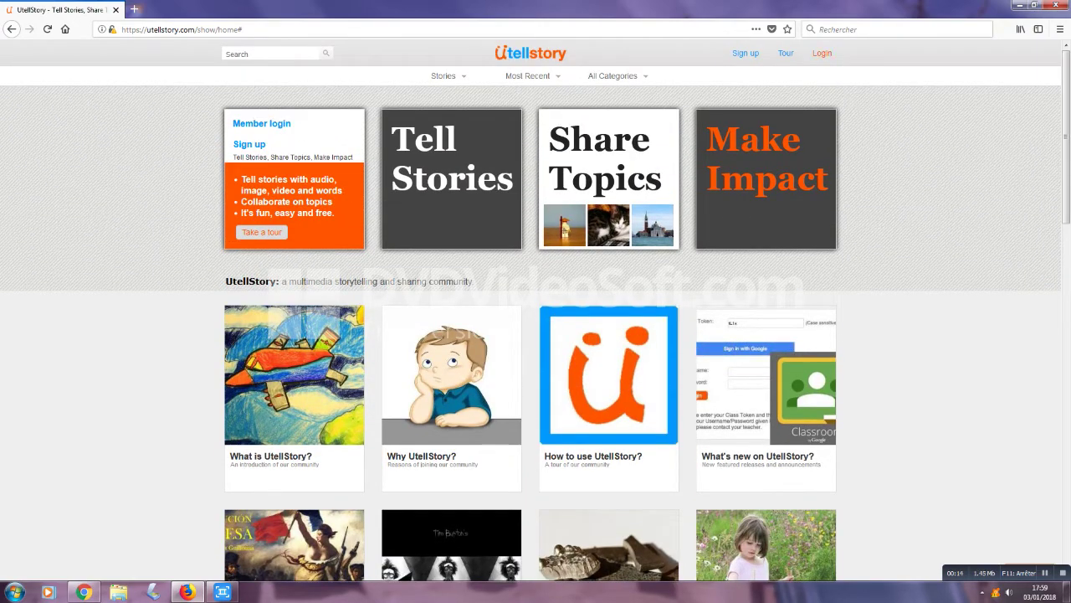
pyautogui.click(822, 53)
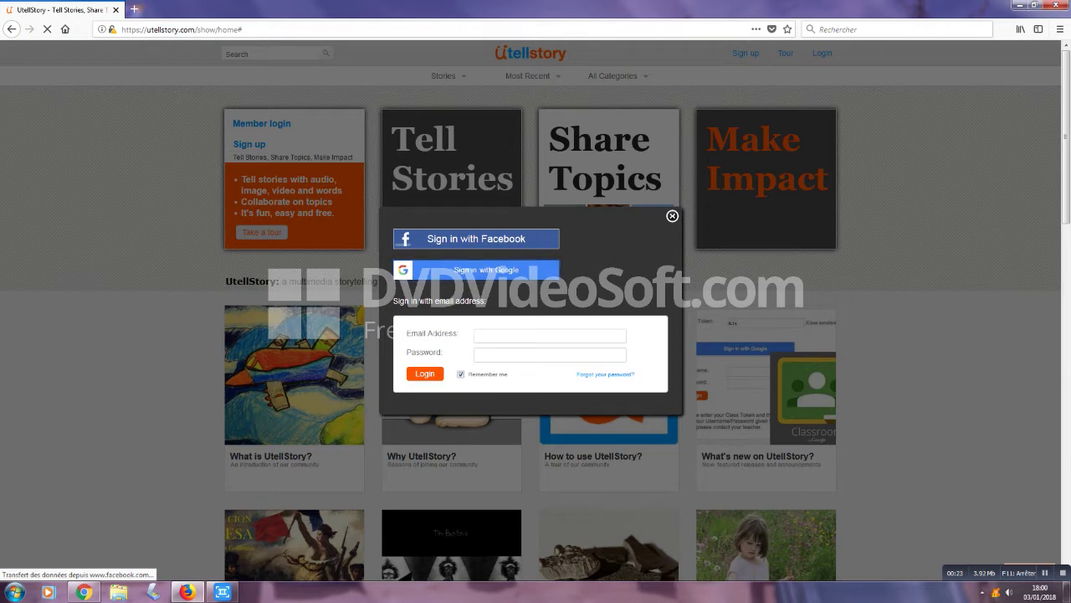
pyautogui.click(476, 269)
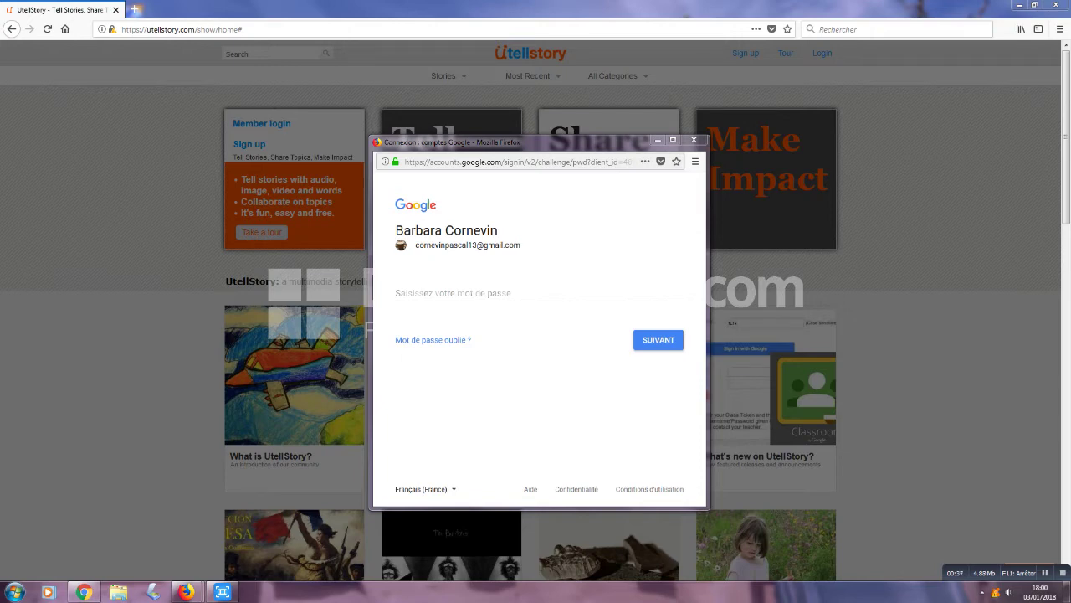
pyautogui.click(397, 293)
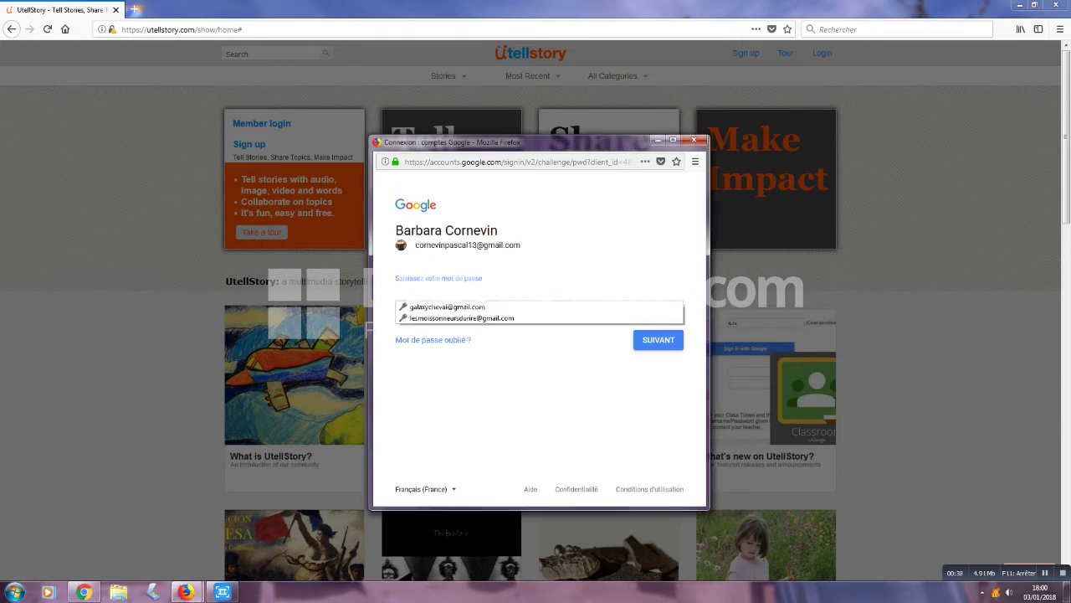
pyautogui.write('••••••••')
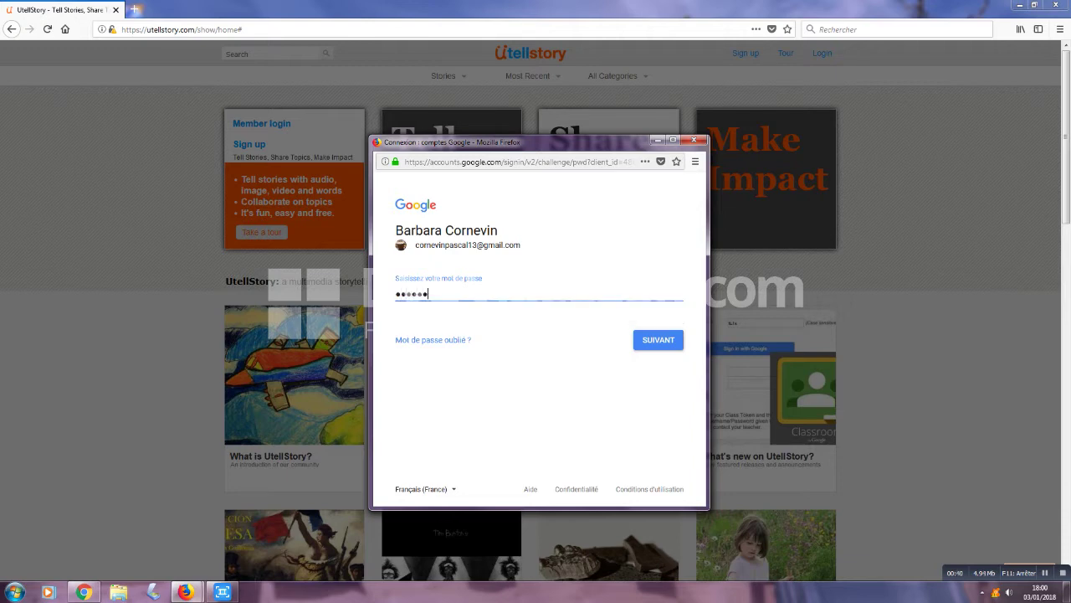
pyautogui.press('Return')
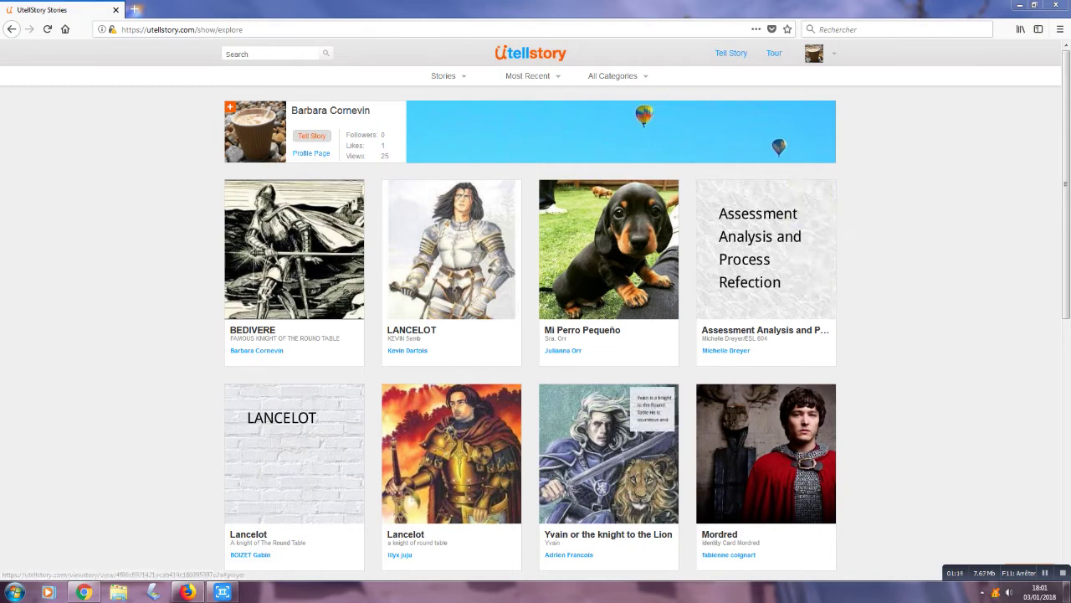
# Step: Watch the 'Yvain or the knight to the Lion' story, then start a new story with Tell Story
pyautogui.click(609, 453)
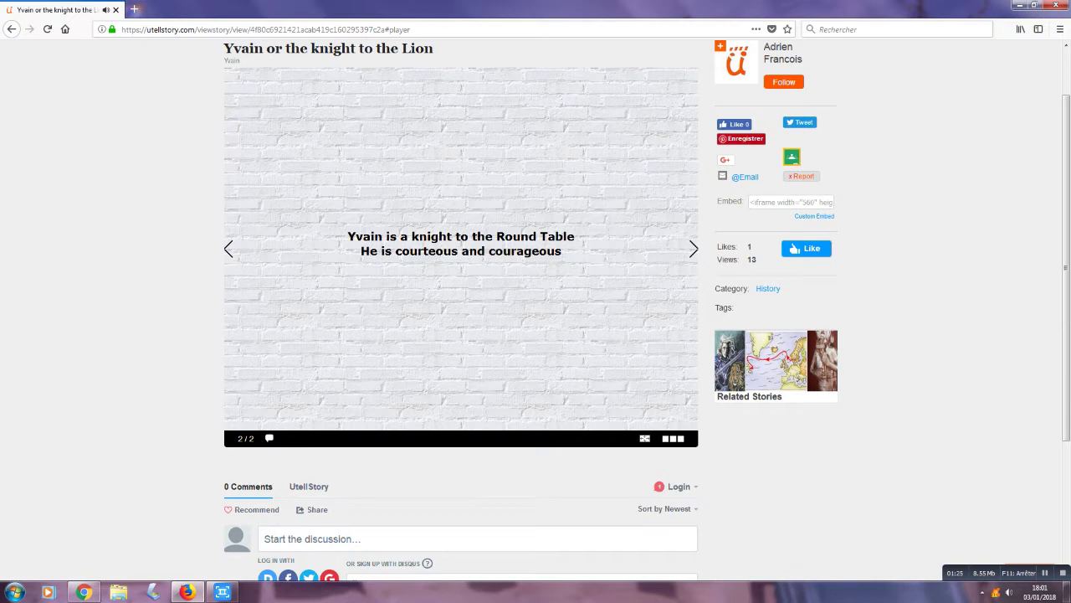
pyautogui.scroll(1, 536, 311)
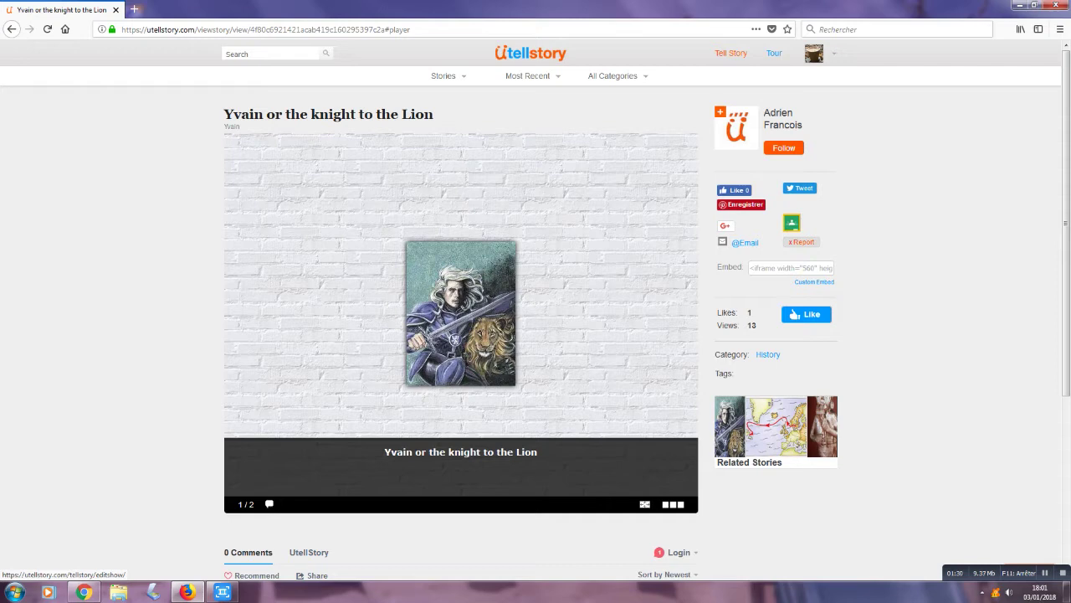
pyautogui.click(731, 53)
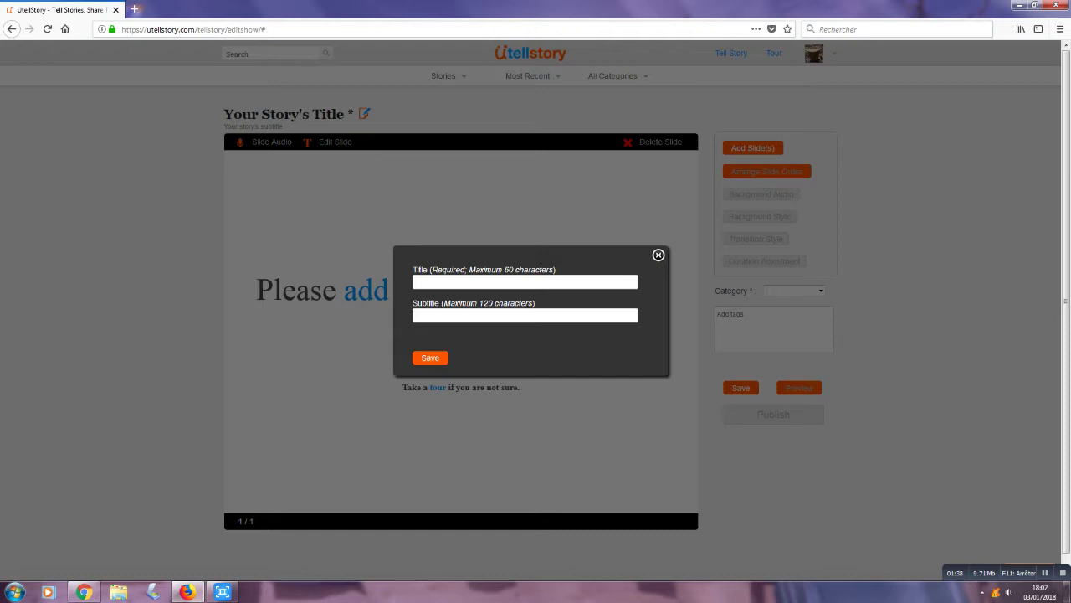
# Step: Title the story 'KING ARTHUR' with subtitle 'The famous king of Great Britain' and save
pyautogui.write('NG ARTHUR')
pyautogui.write('T')
pyautogui.write('h')
pyautogui.write('e famous')
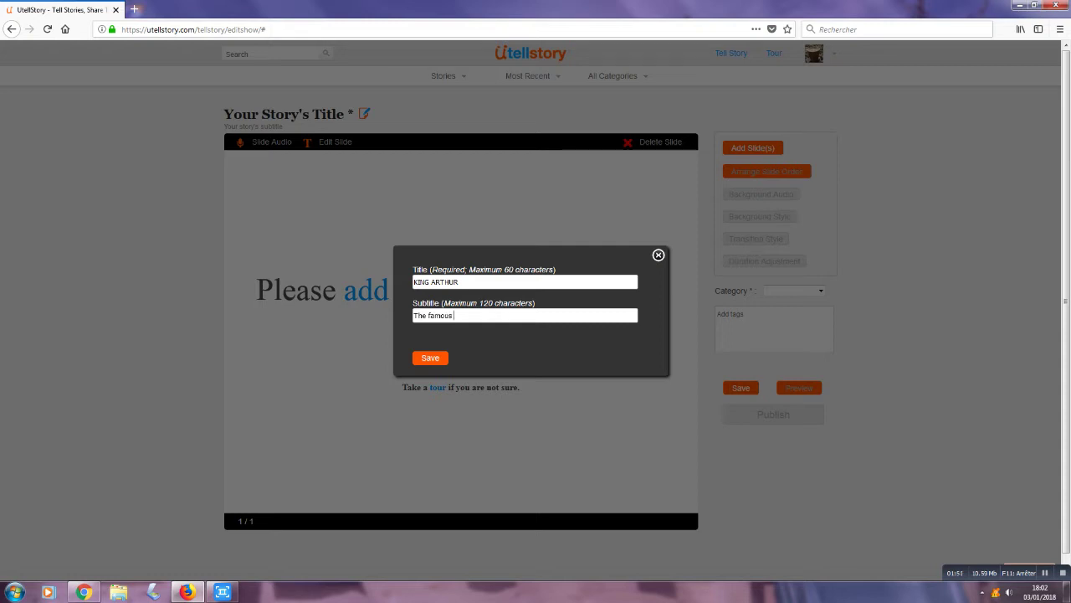
pyautogui.write(' king of Great Britain')
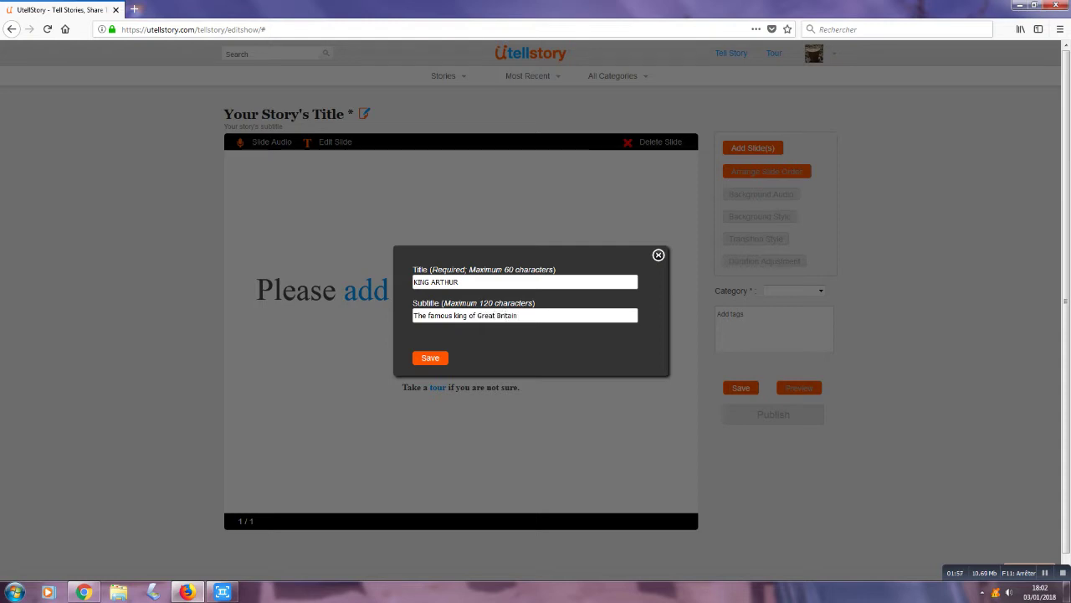
pyautogui.click(430, 357)
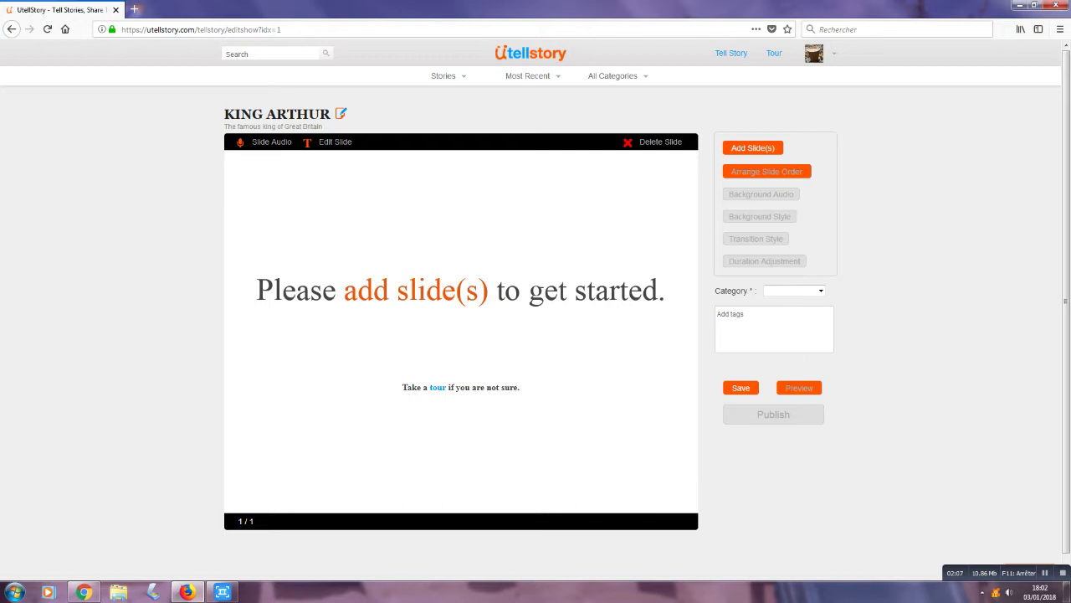
# Step: Bring up the Add Image Slide options, then switch to the TwinSpace page in Chrome
pyautogui.click(753, 147)
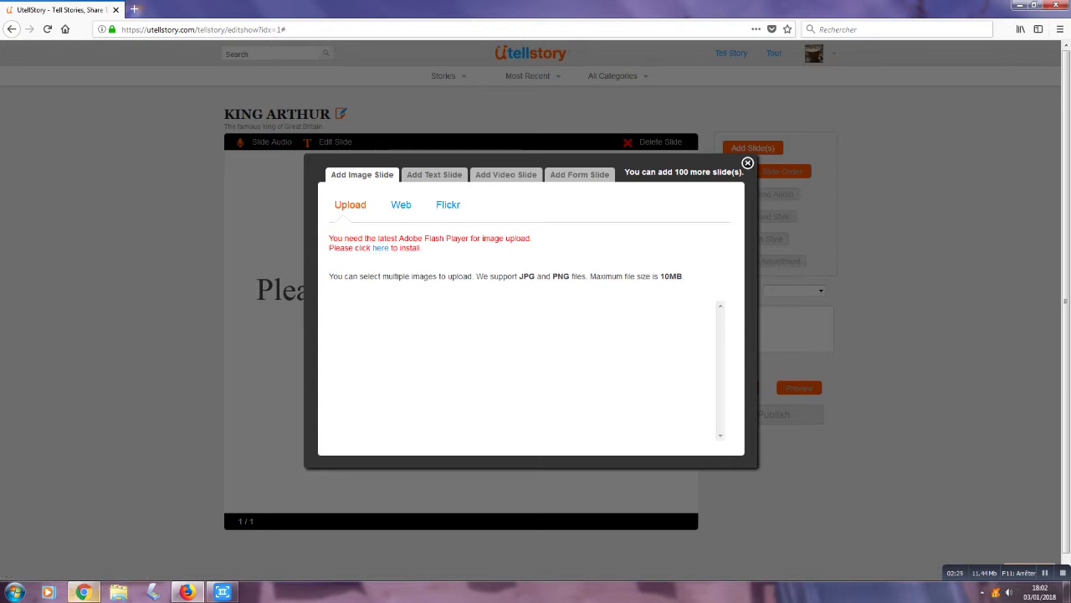
pyautogui.moveTo(84, 592)
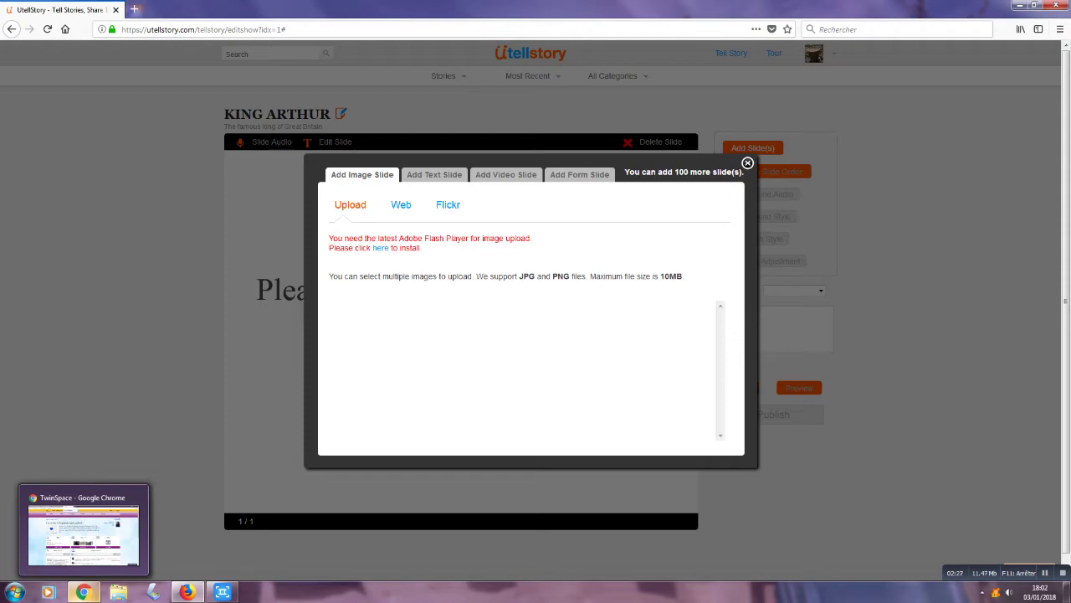
pyautogui.click(84, 592)
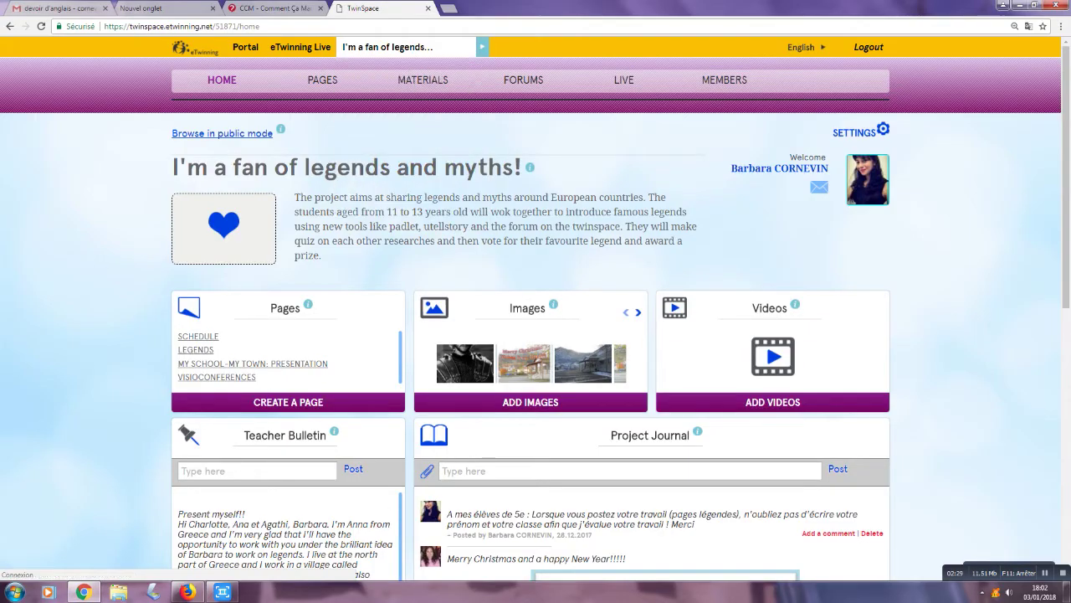
# Step: Load the utellstory.com home page in a new Chrome tab
pyautogui.click(449, 8)
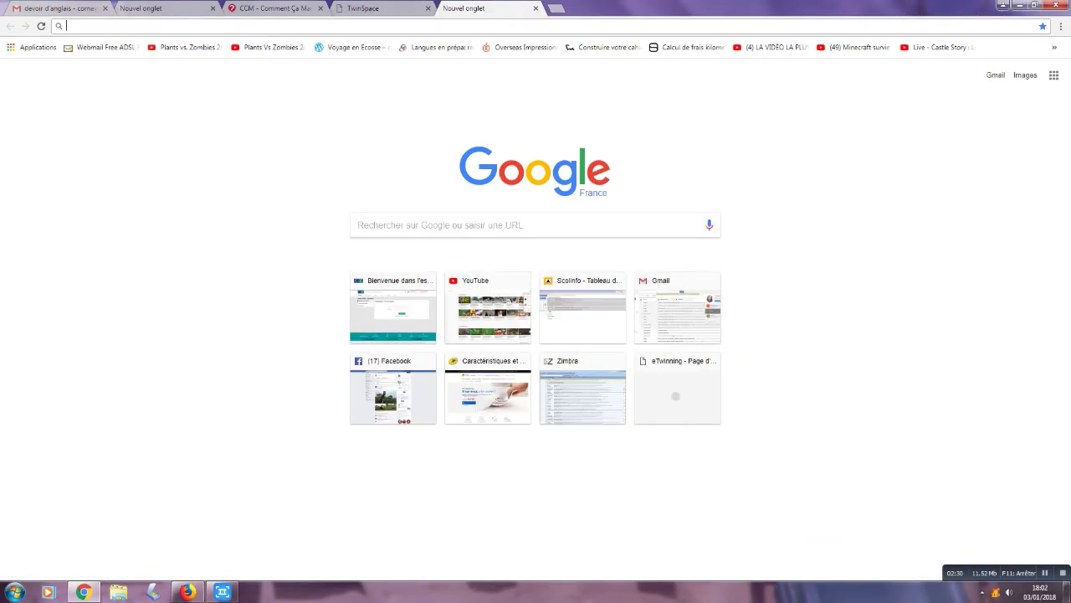
pyautogui.write('utell')
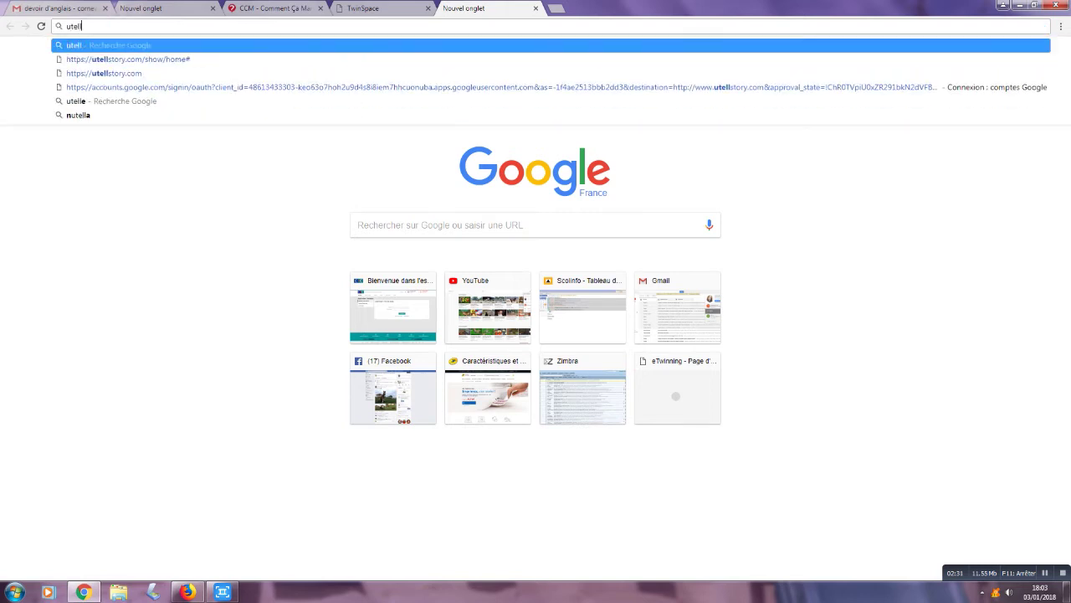
pyautogui.write('story.com/show/home#')
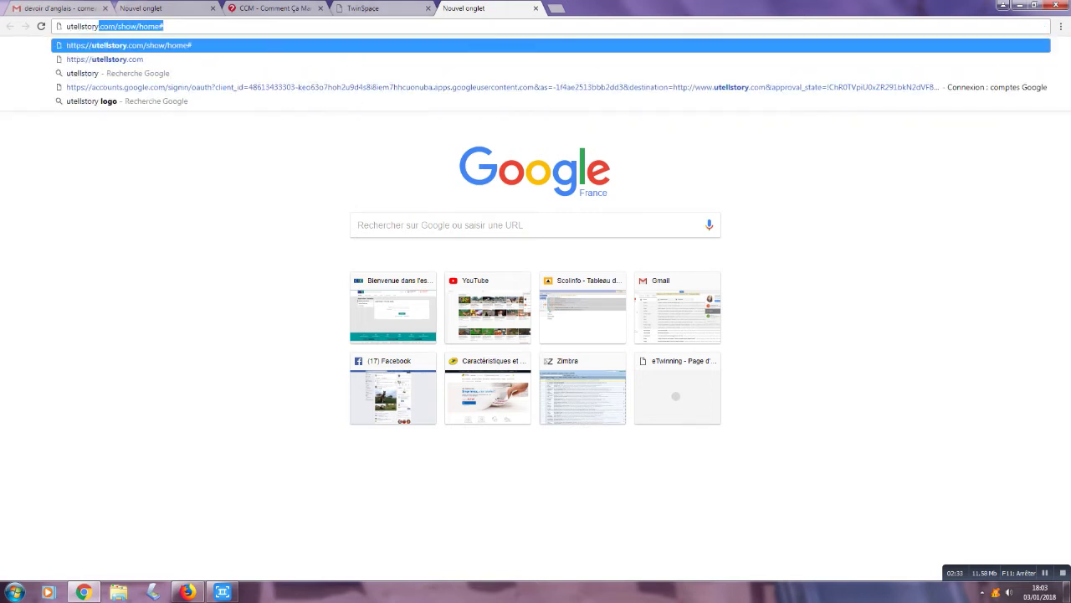
pyautogui.press('Return')
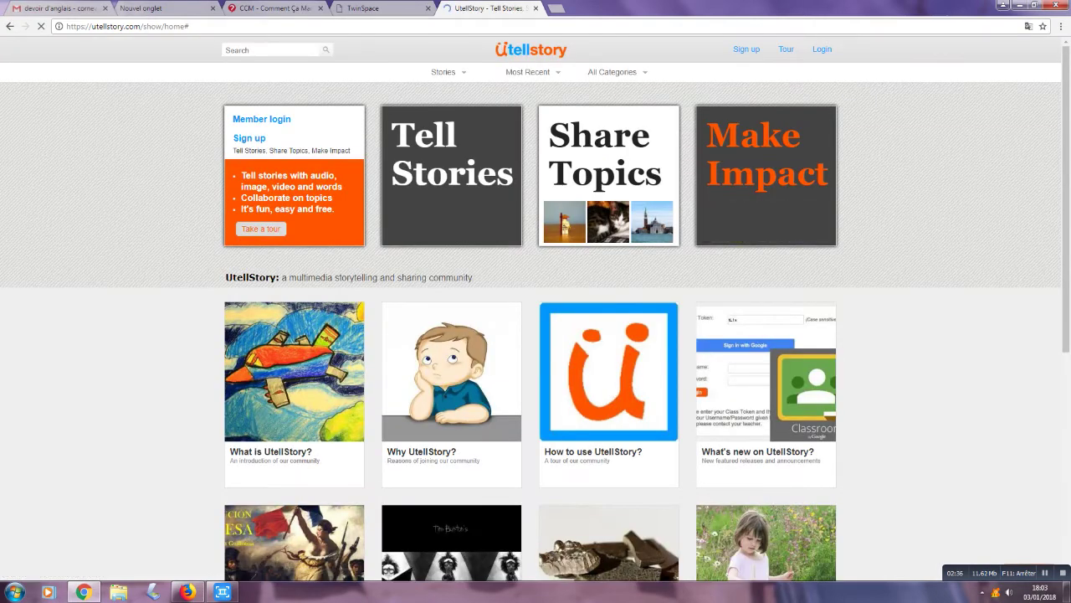
# Step: Sign in to UtellStory with the Google account e-mail and password, returning to the KING ARTHUR editor
pyautogui.click(821, 49)
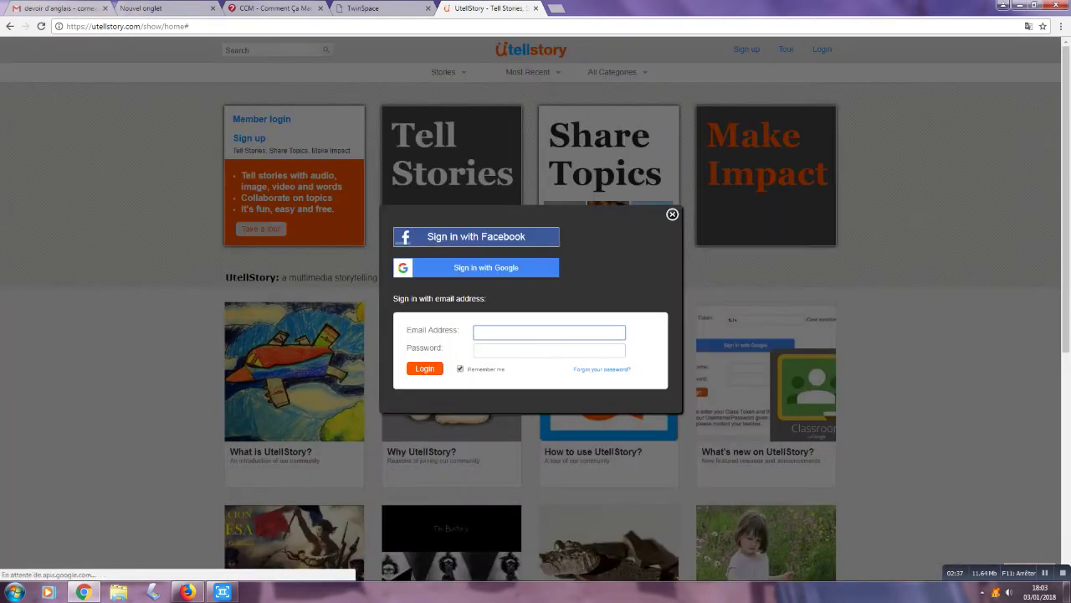
pyautogui.click(486, 267)
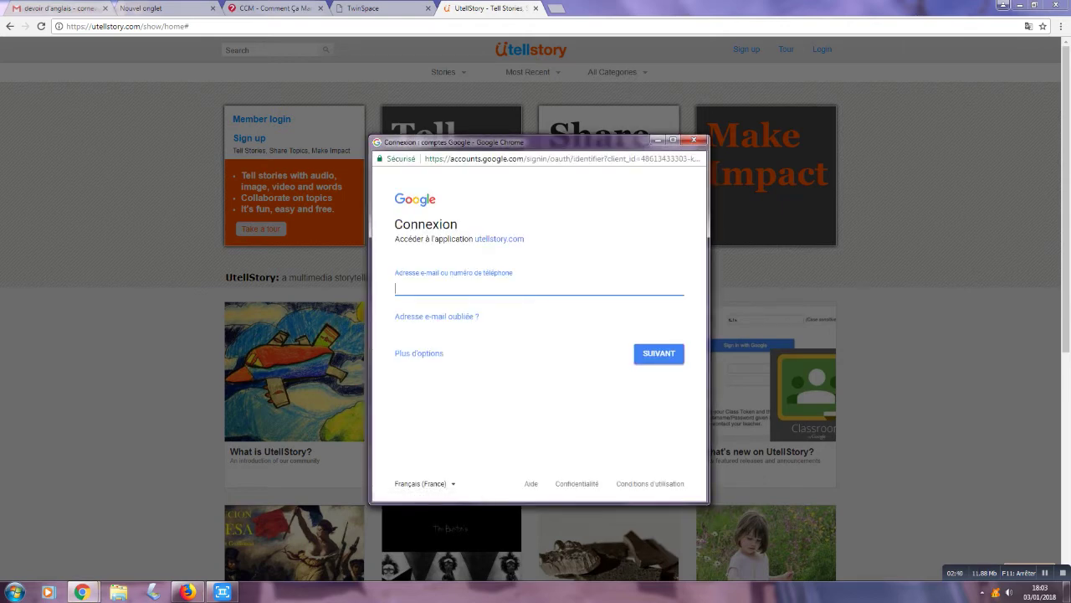
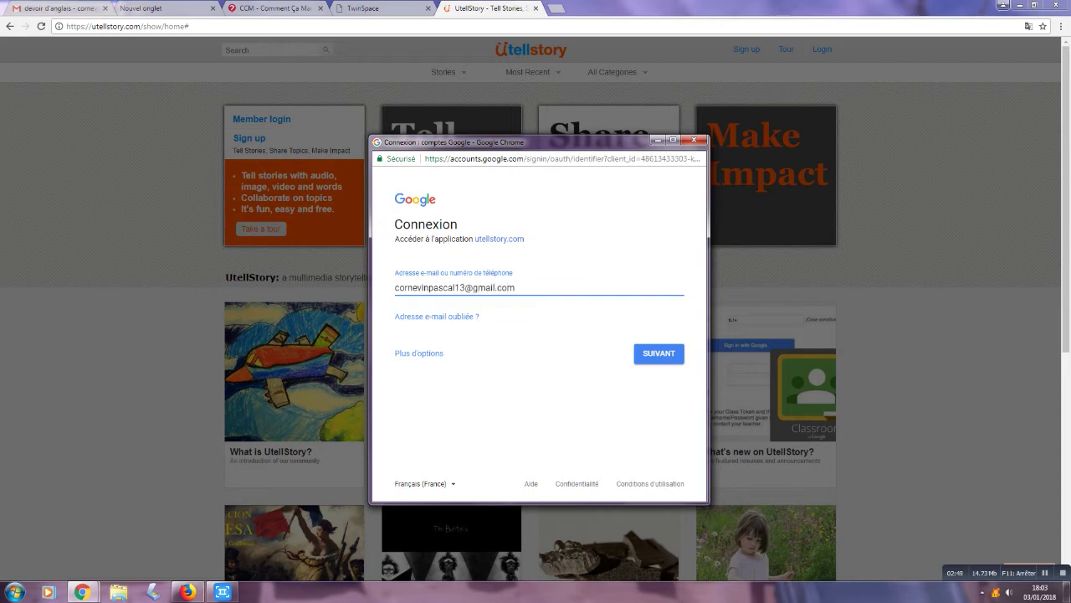
pyautogui.press('Return')
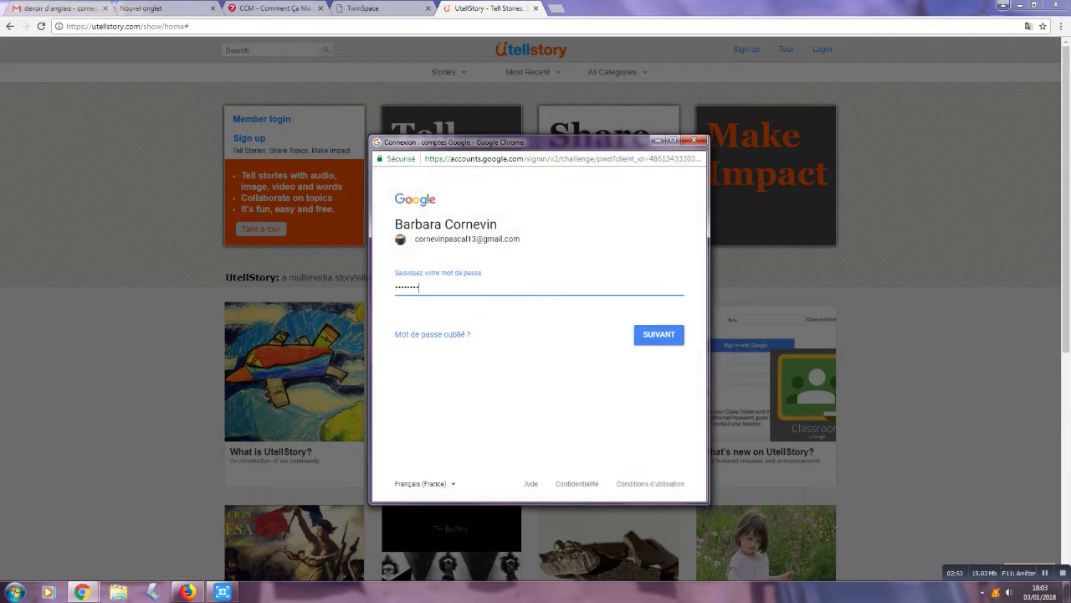
pyautogui.press('Return')
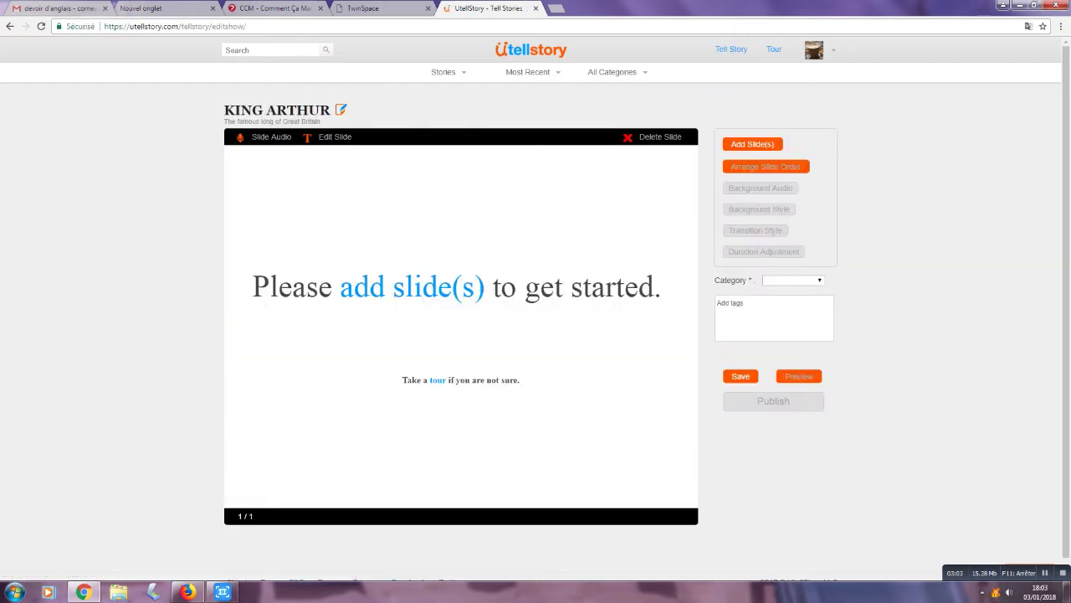
# Step: Allow Flash and upload King_Arthur-302048616-large.jpg from the YOU ARE A FAN OF LEGENDS folder
pyautogui.click(752, 144)
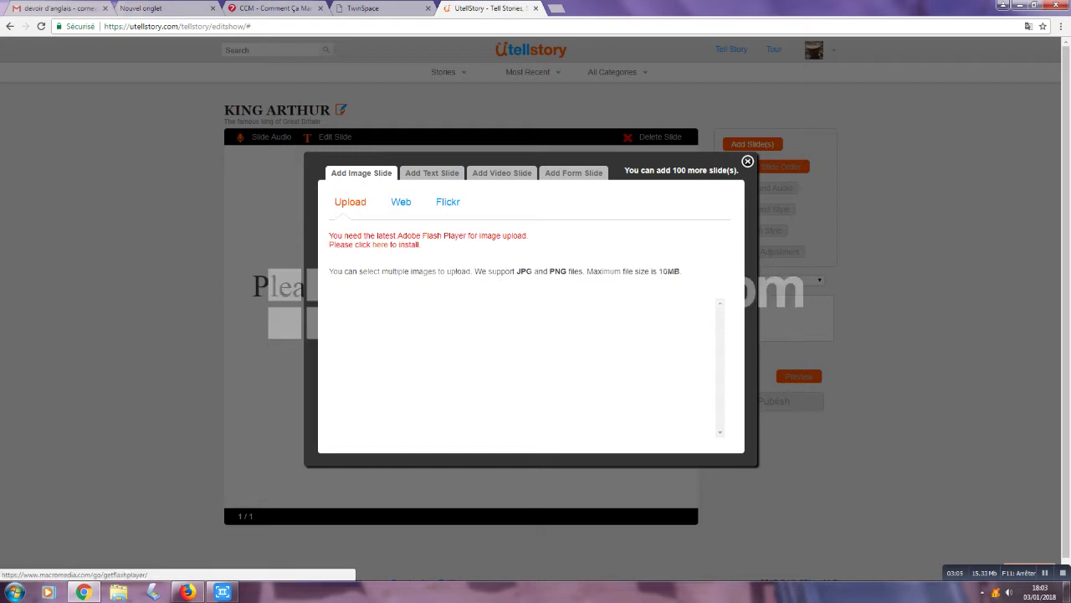
pyautogui.click(380, 244)
pyautogui.click(154, 84)
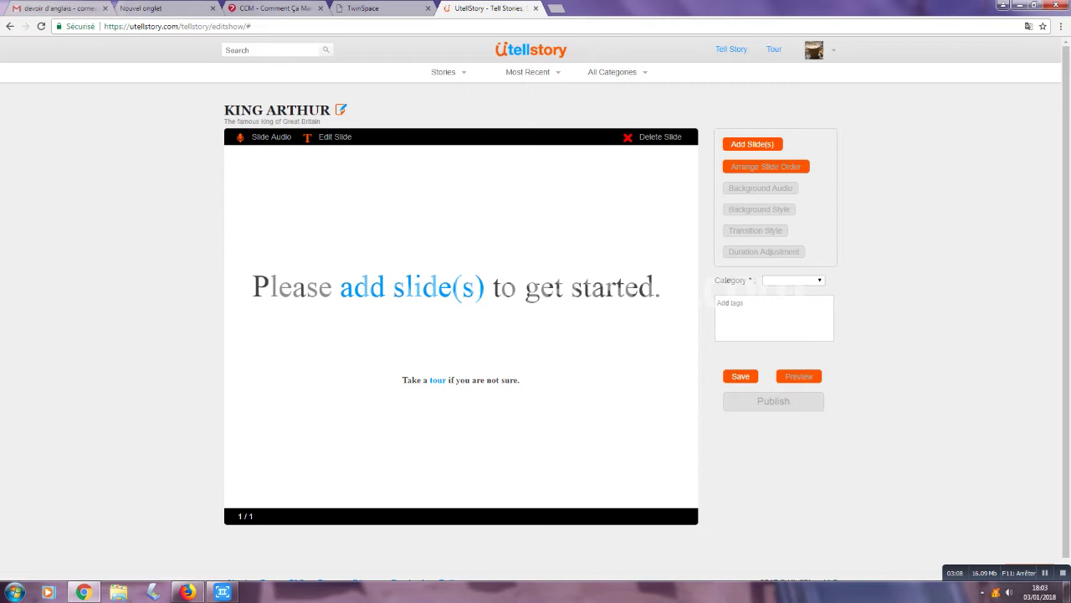
pyautogui.click(412, 287)
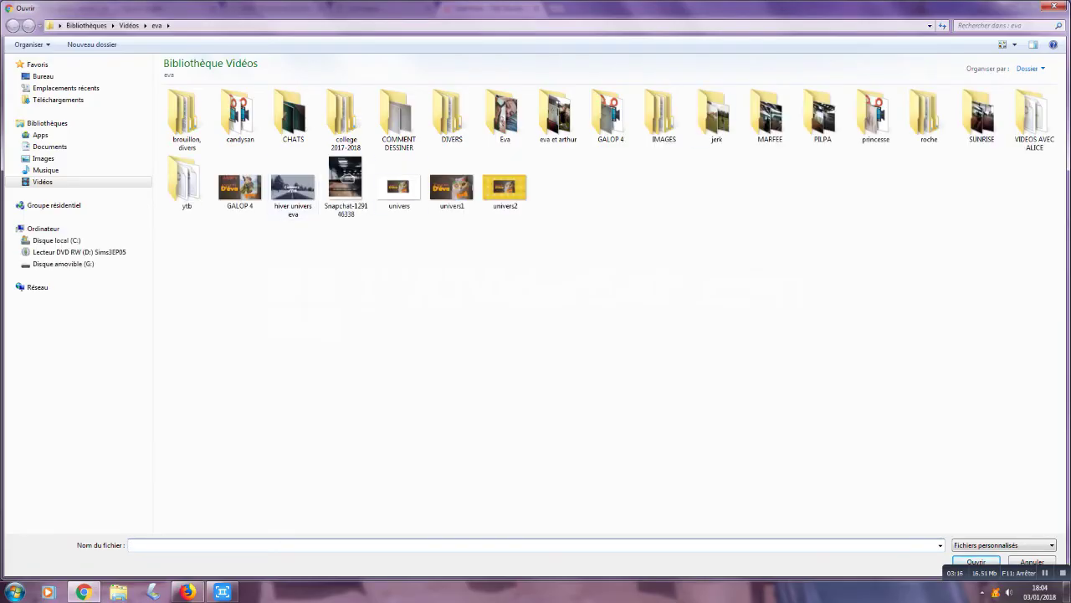
pyautogui.click(42, 76)
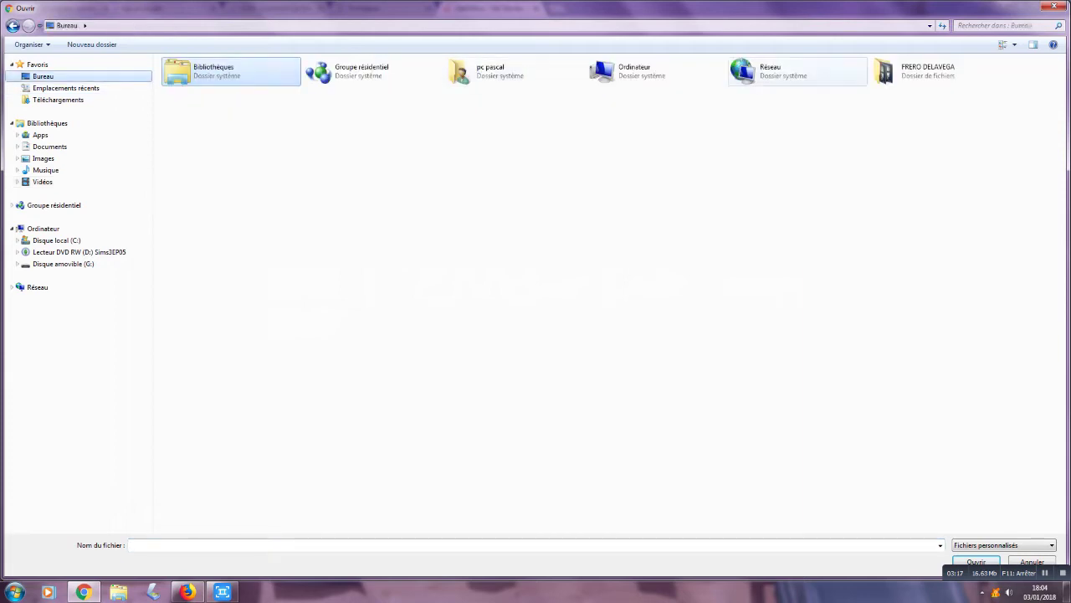
pyautogui.click(1054, 6)
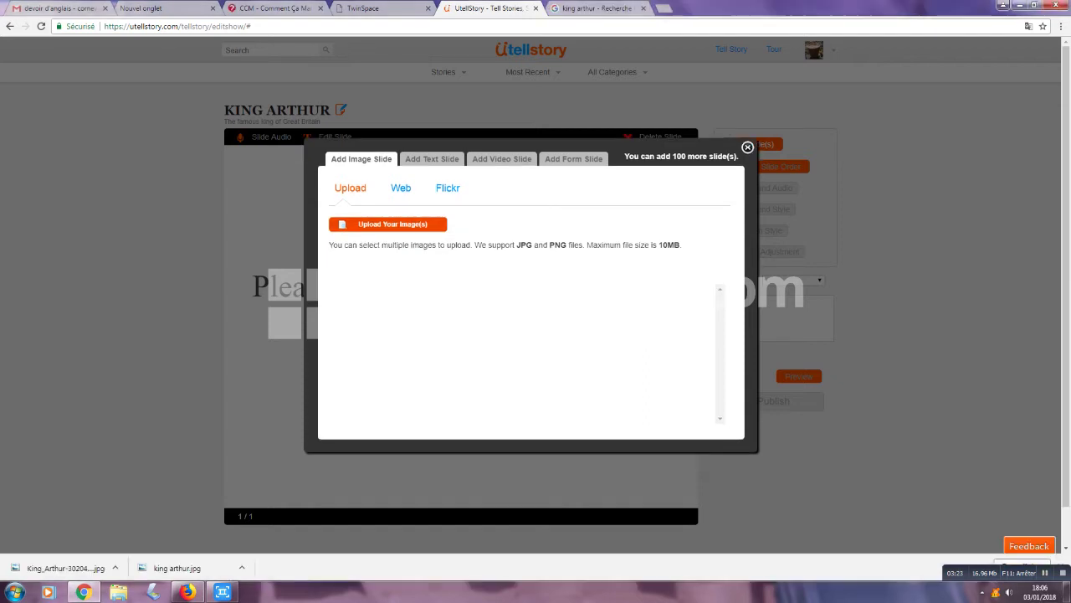
pyautogui.click(388, 223)
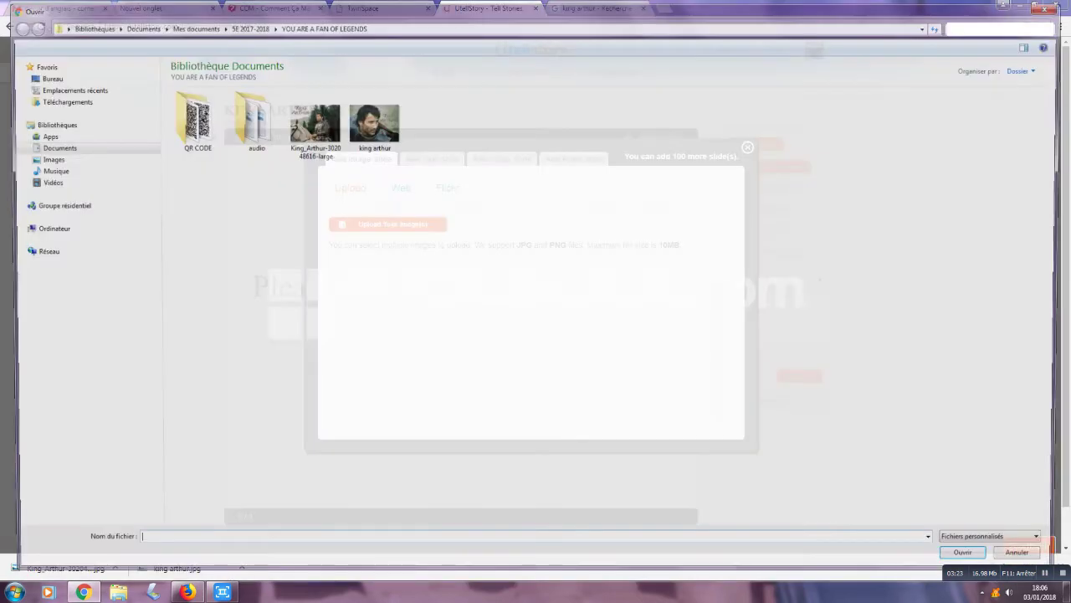
pyautogui.doubleClick(311, 126)
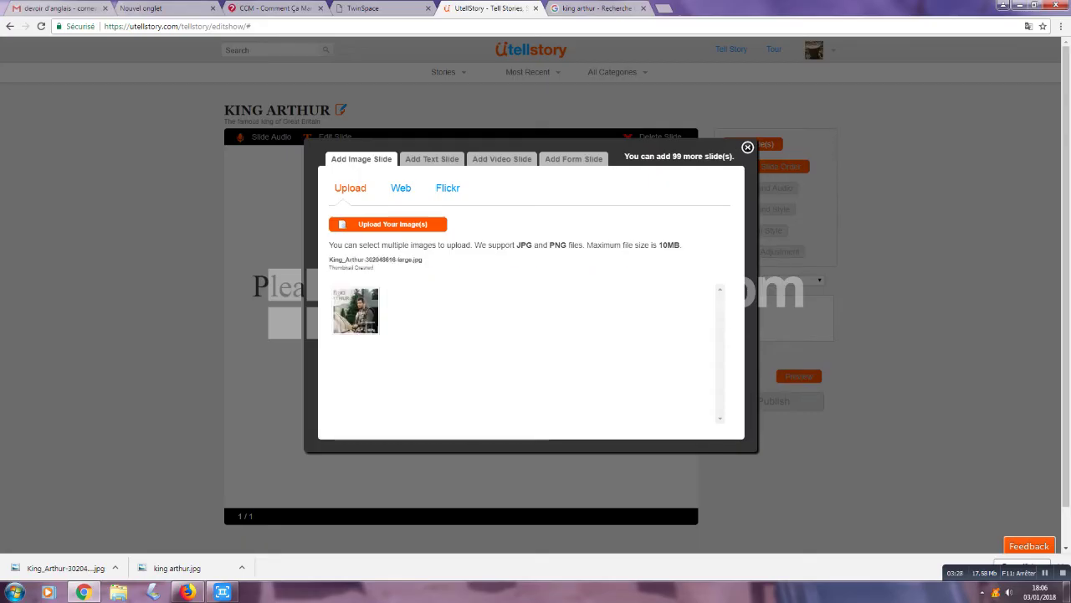
pyautogui.scroll(-1, 536, 301)
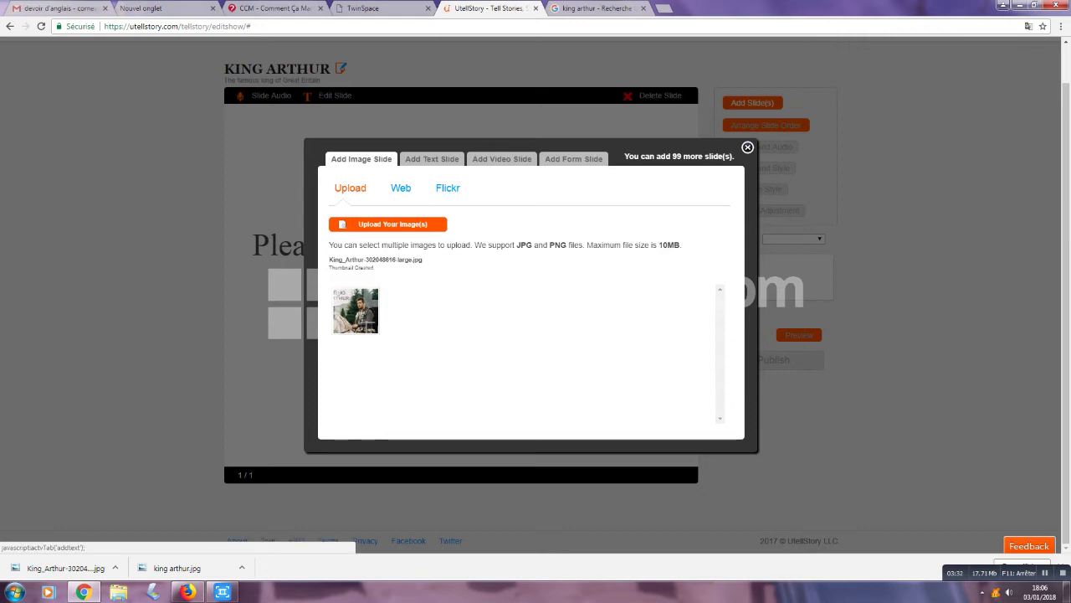
# Step: Type the caption 'King Arthur, King of Great Britain' in a new text slide
pyautogui.click(432, 159)
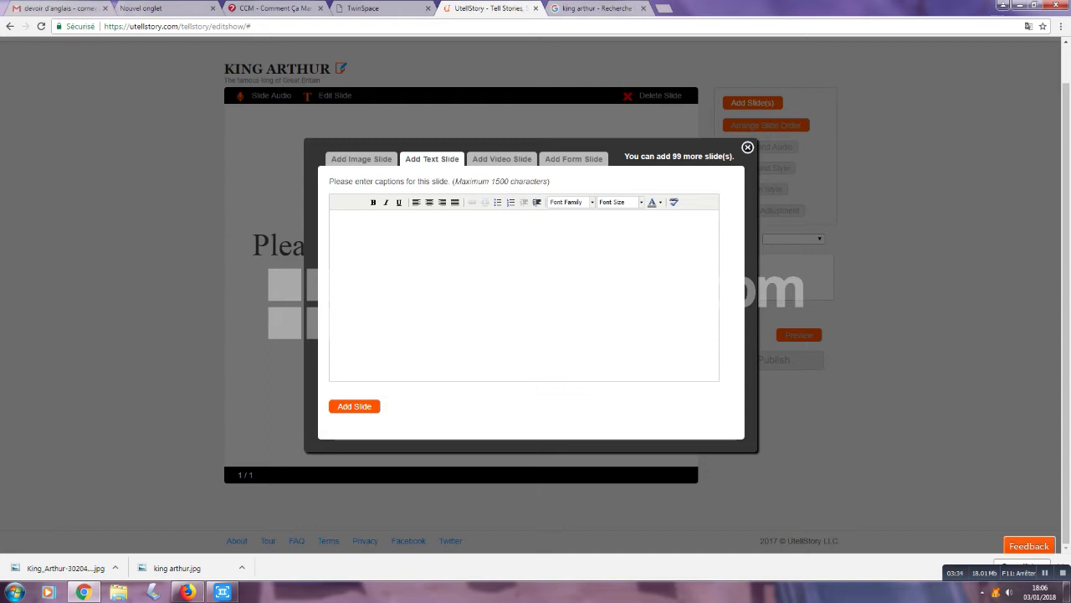
pyautogui.write('King ARthu')
pyautogui.press('BackSpace')
pyautogui.press('BackSpace')
pyautogui.press('BackSpace')
pyautogui.press('BackSpace')
pyautogui.write('rthur')
pyautogui.press('BackSpace')
pyautogui.write(',')
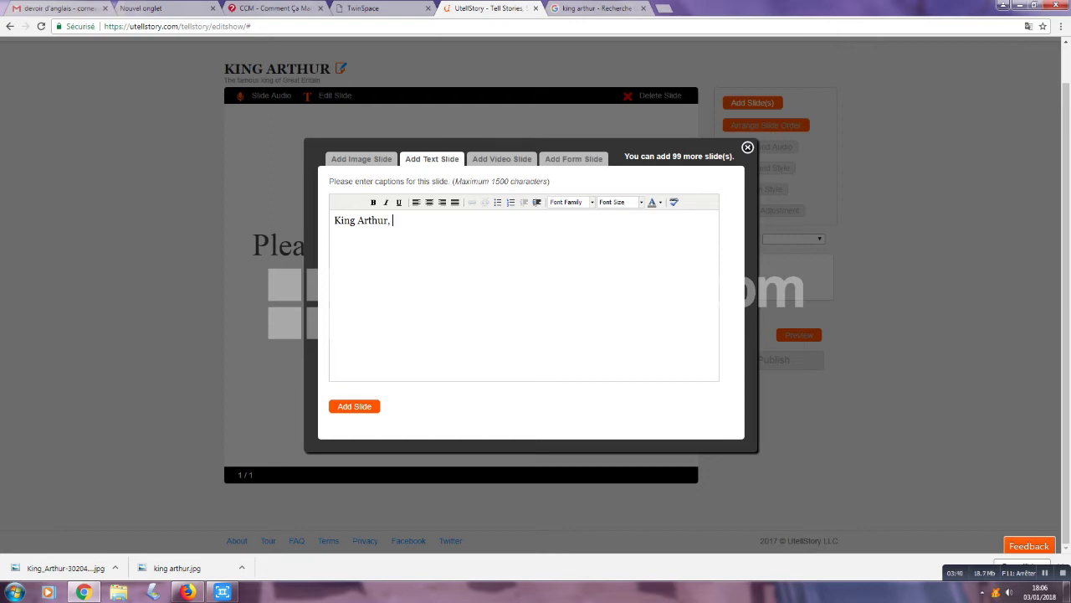
pyautogui.write(' th')
pyautogui.write('King of Great Britain')
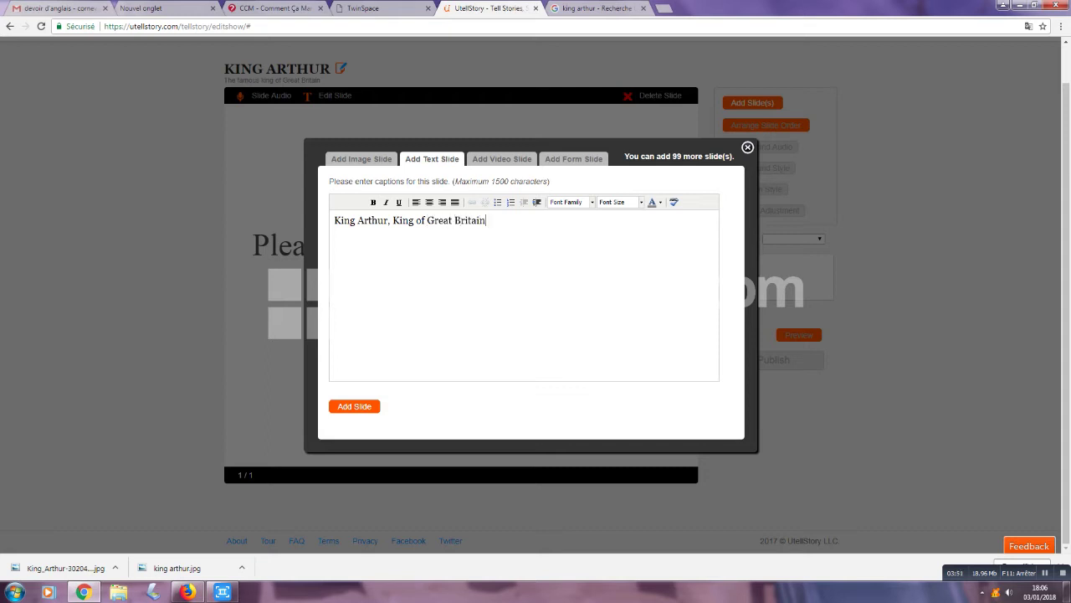
# Step: Format the caption as centred, coloured 68px Arial Black and add it as a slide
pyautogui.moveTo(486, 220); pyautogui.dragTo(334, 220)
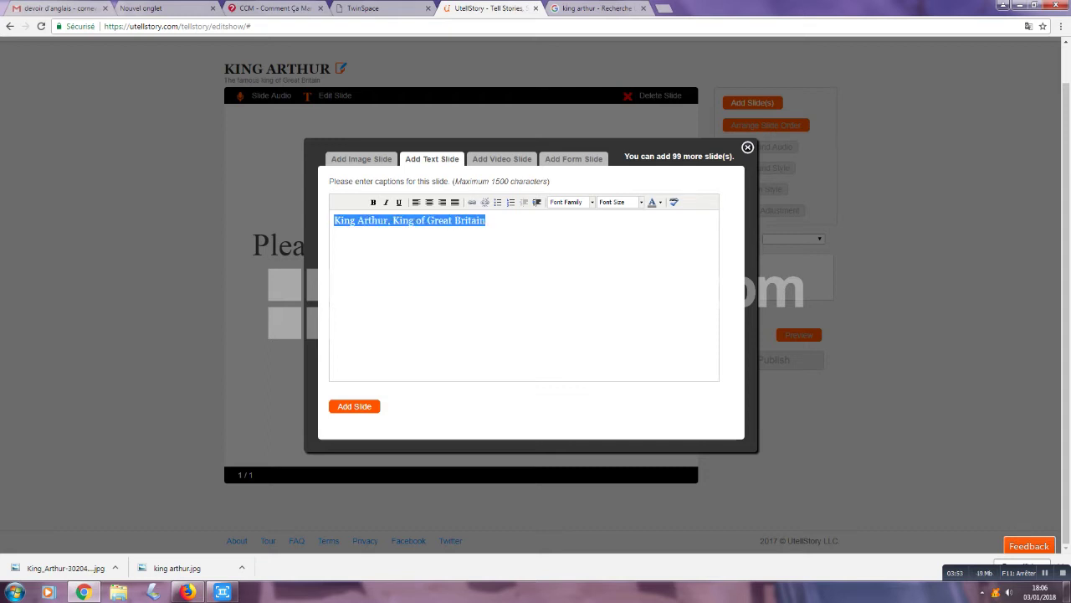
pyautogui.click(592, 202)
pyautogui.click(572, 249)
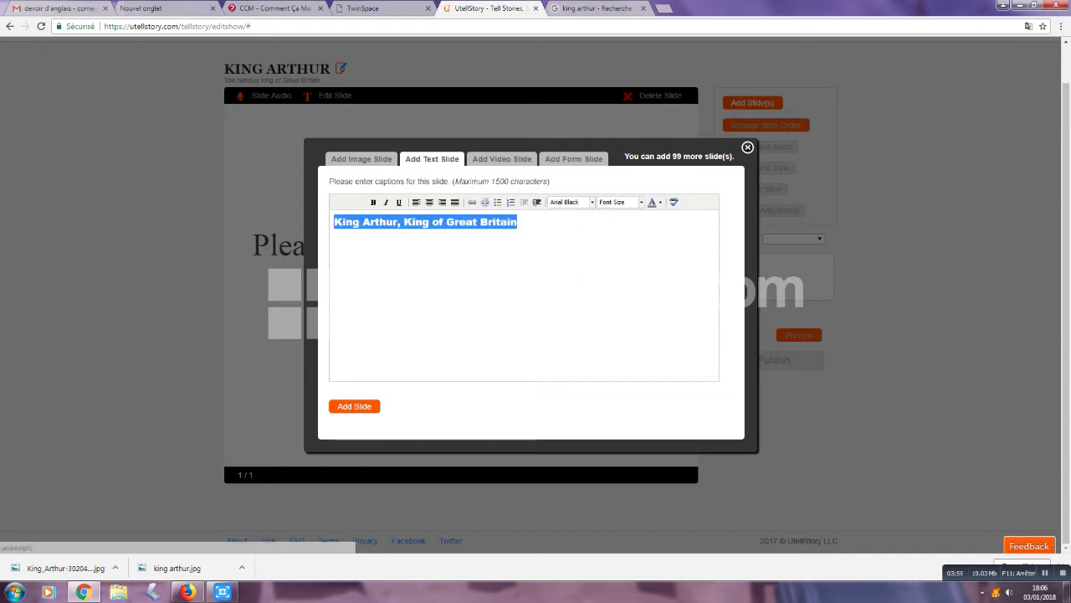
pyautogui.click(620, 201)
pyautogui.scroll(-5, 641, 251)
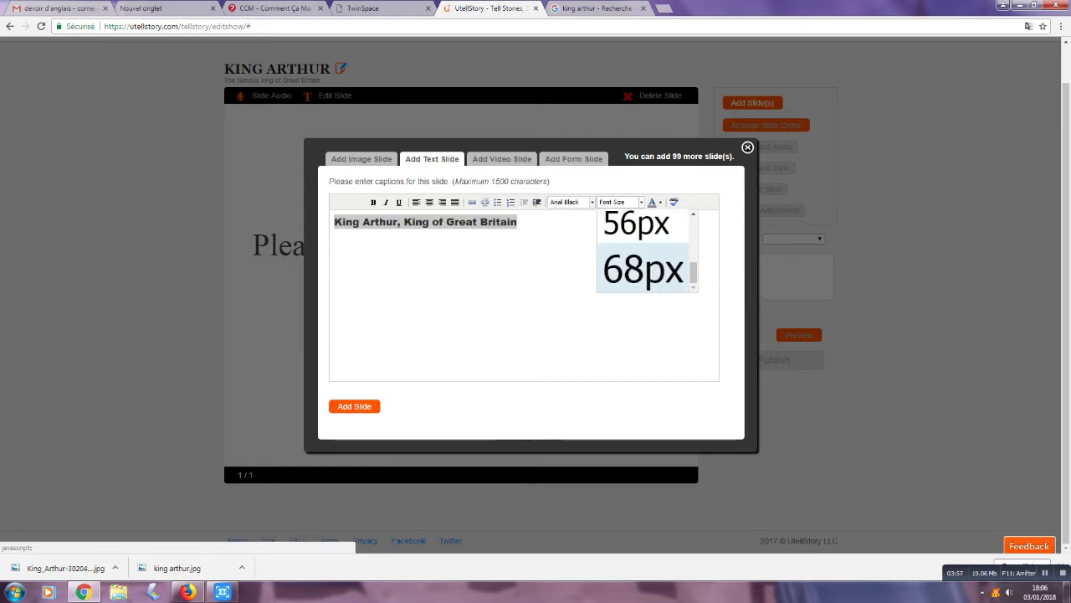
pyautogui.click(641, 271)
pyautogui.click(660, 202)
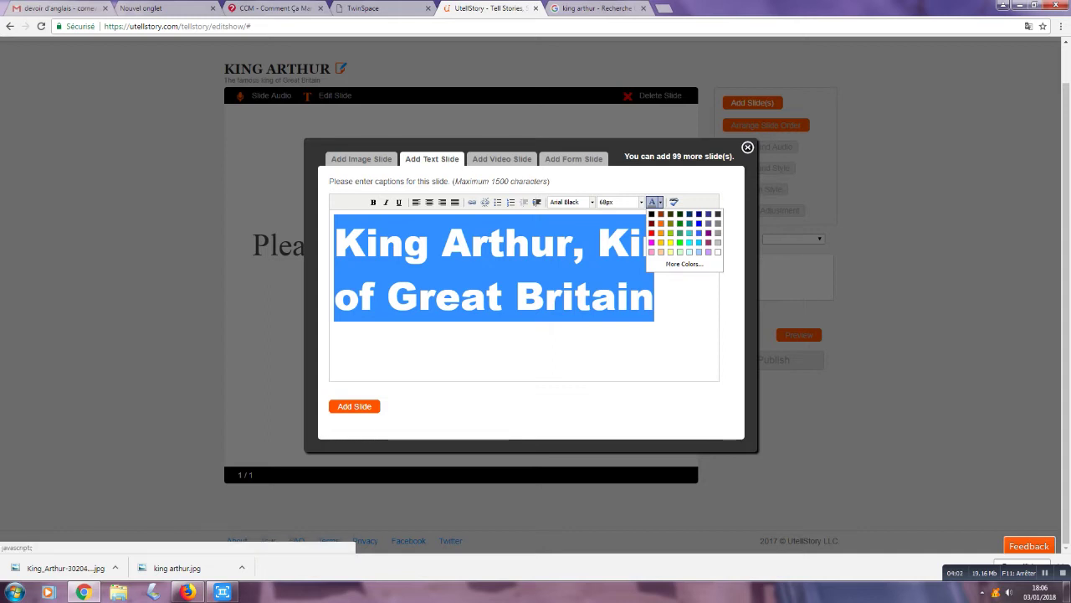
pyautogui.click(690, 223)
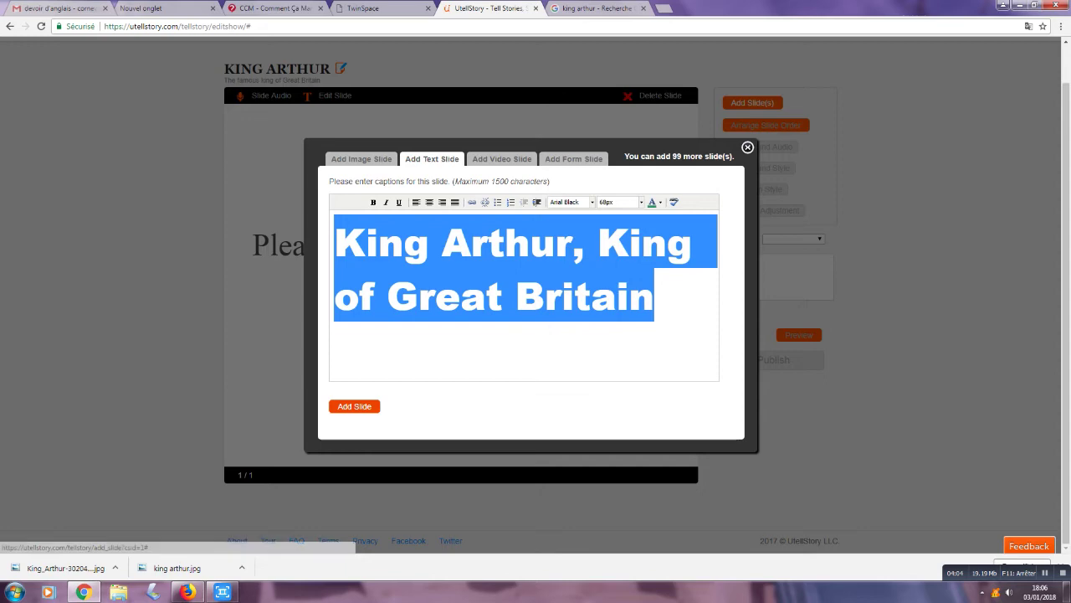
pyautogui.click(429, 202)
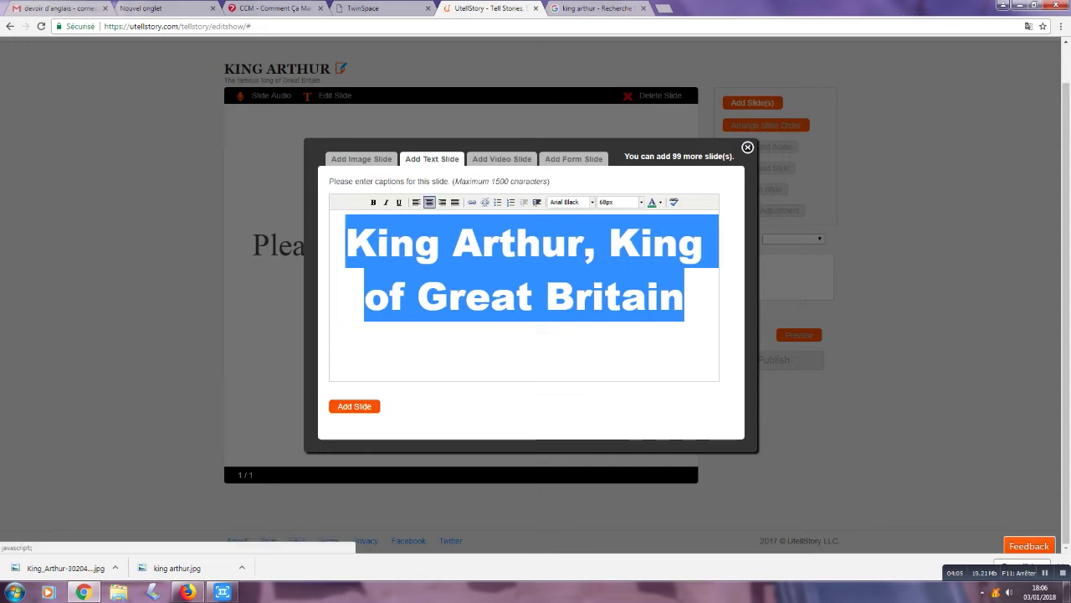
pyautogui.click(354, 406)
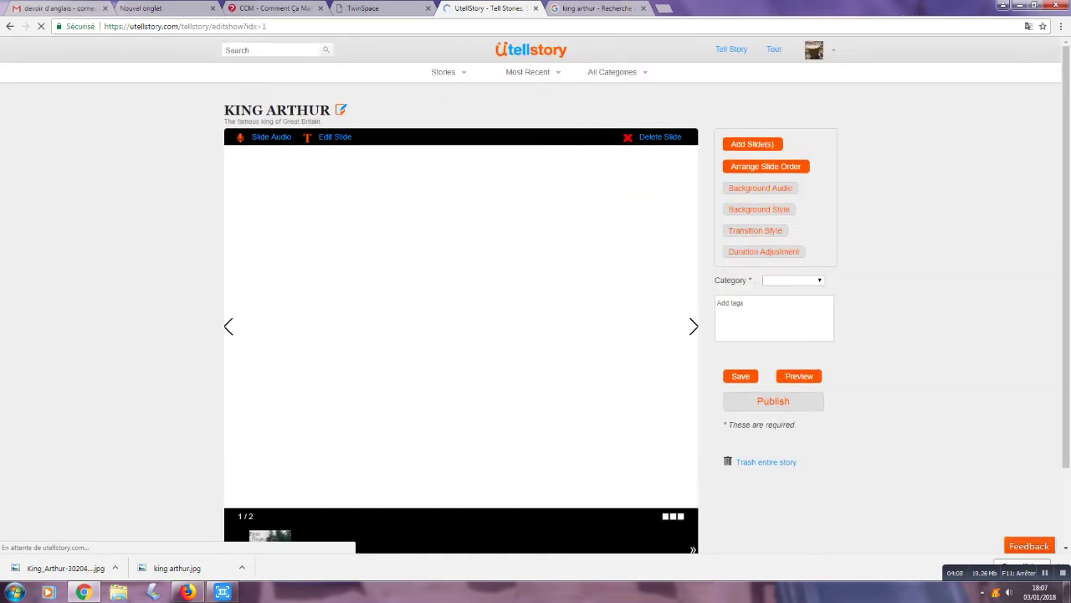
pyautogui.scroll(-1, 461, 327)
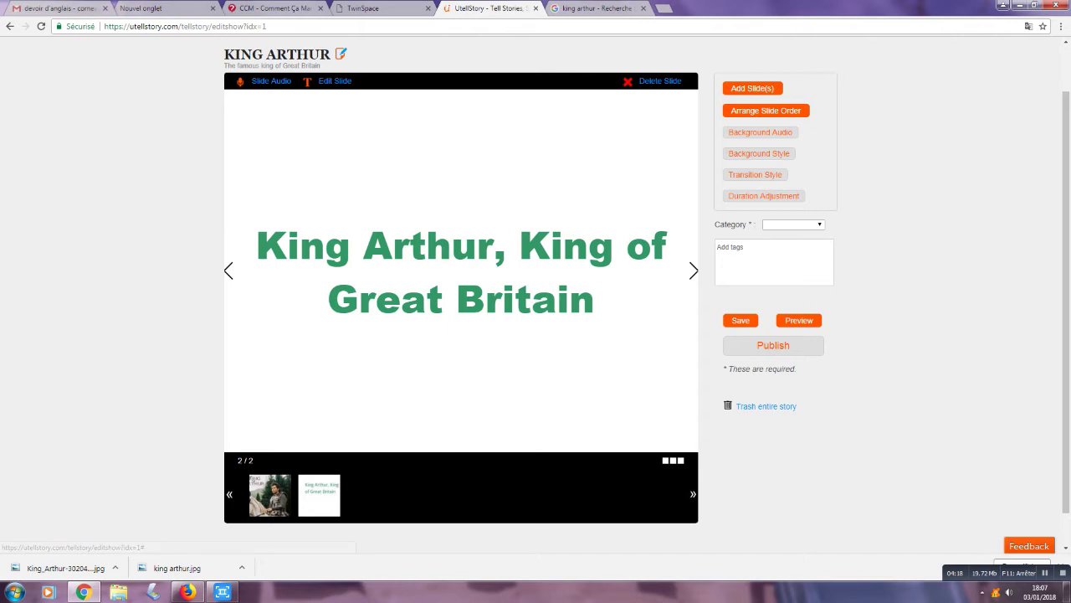
pyautogui.click(319, 495)
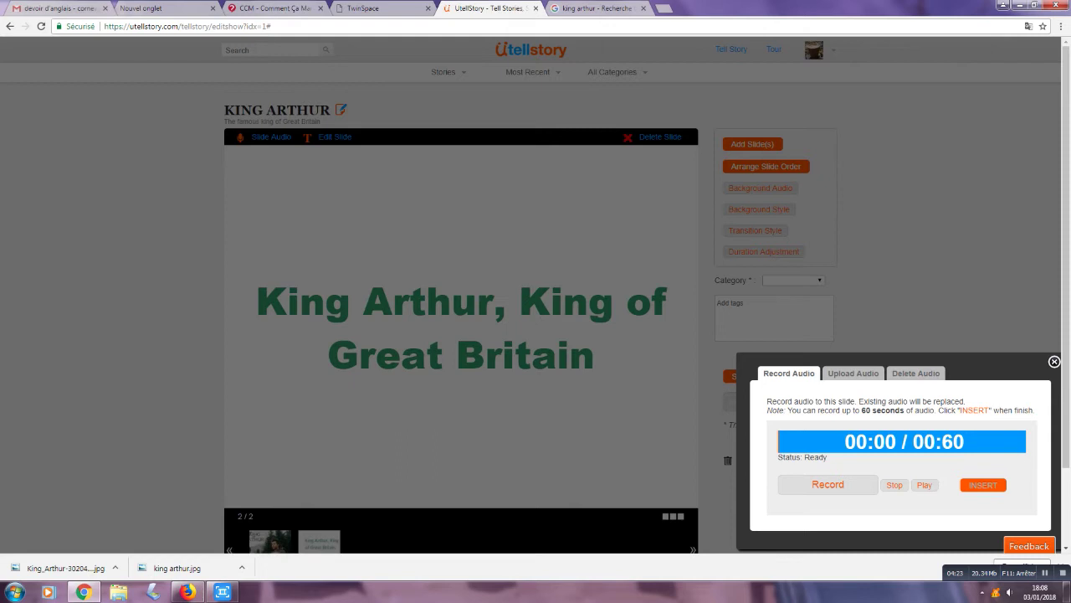
# Step: Record an 8-second voice narration for the caption slide and play it back
pyautogui.click(828, 484)
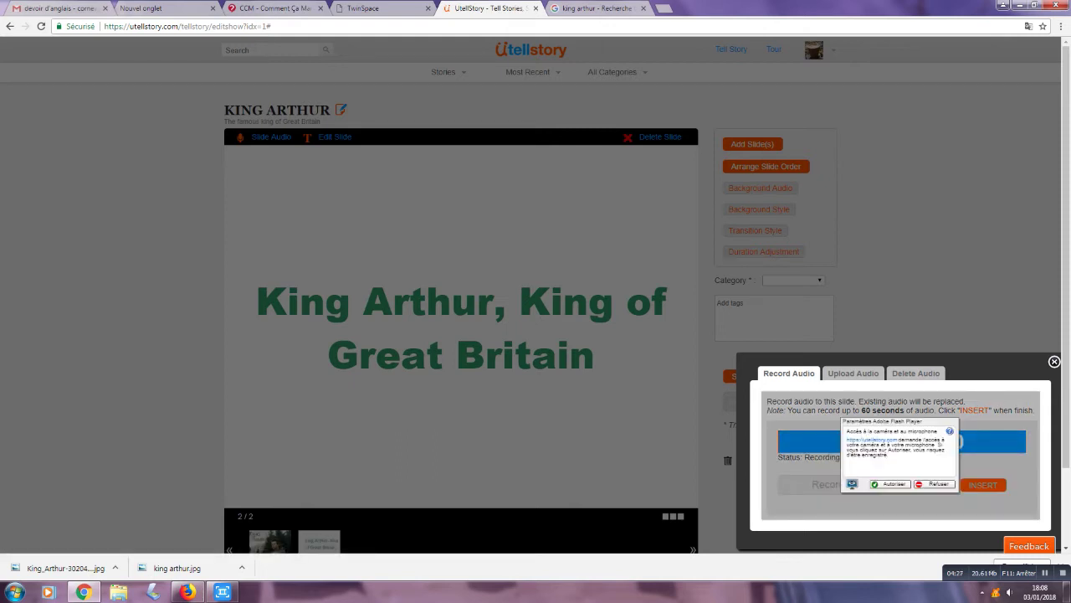
pyautogui.click(890, 484)
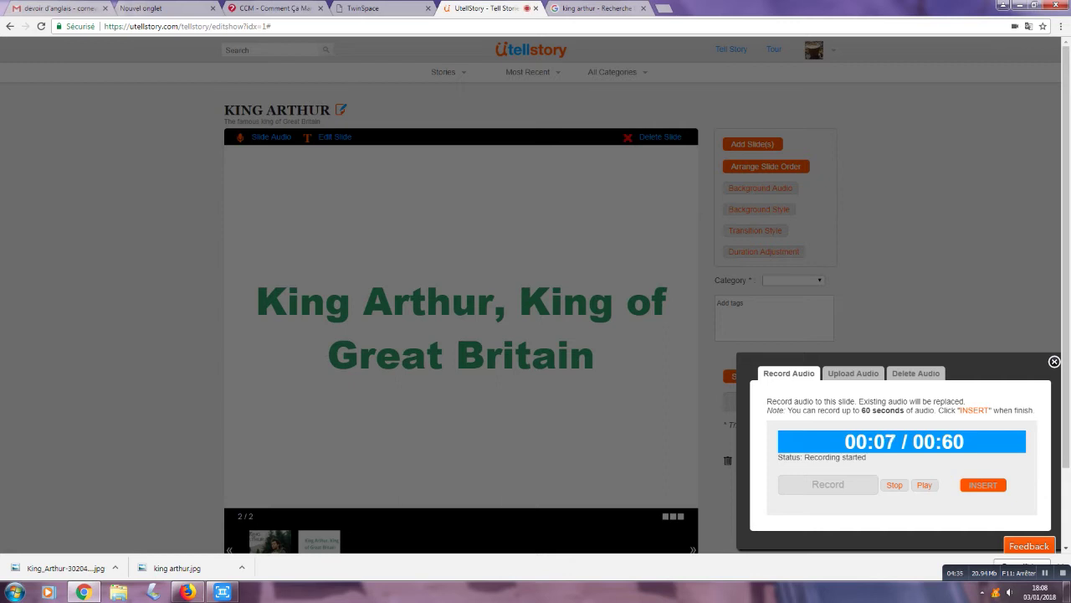
pyautogui.click(894, 484)
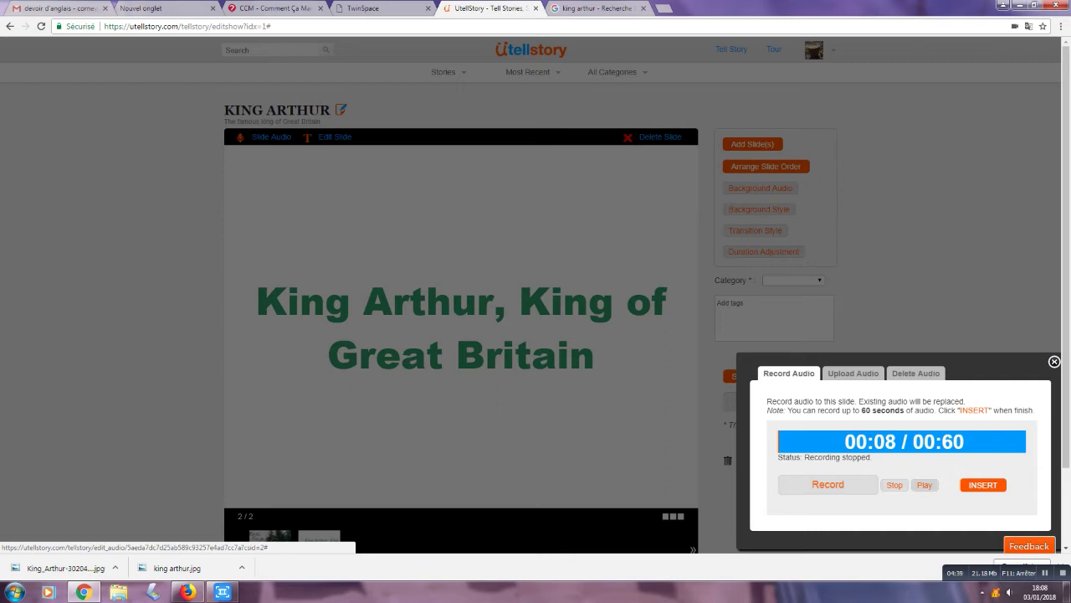
pyautogui.click(924, 484)
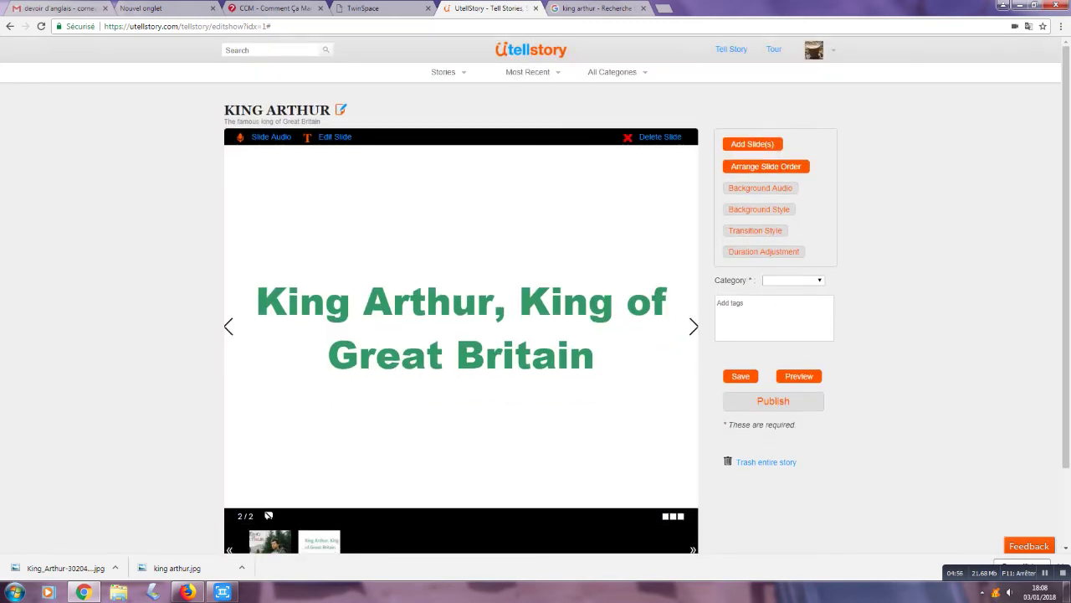
# Step: Set the slide background to the white crumpled-paper style
pyautogui.scroll(-1, 460, 327)
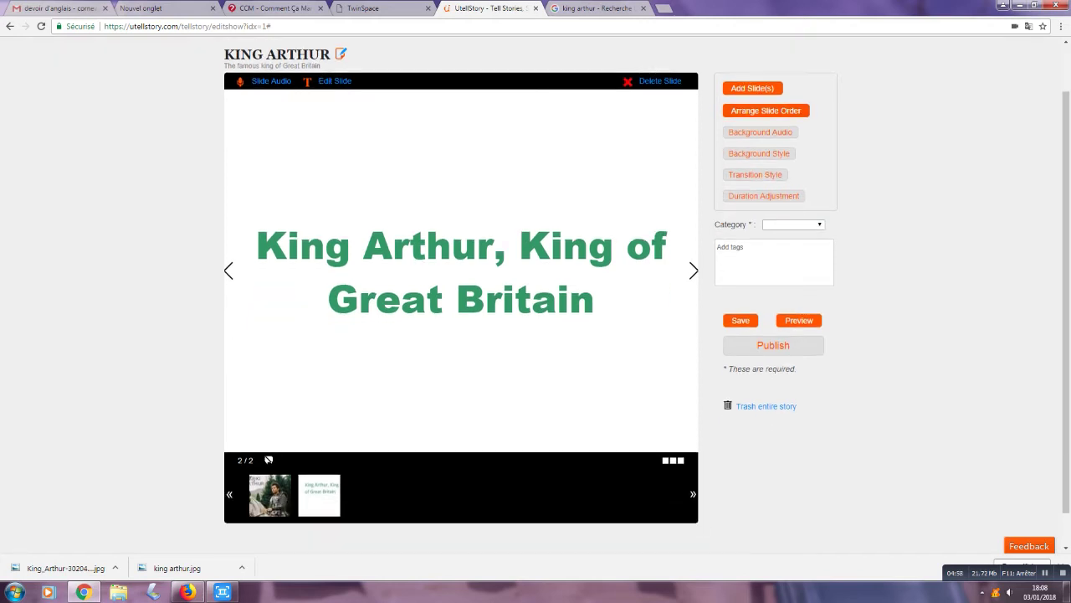
pyautogui.click(269, 459)
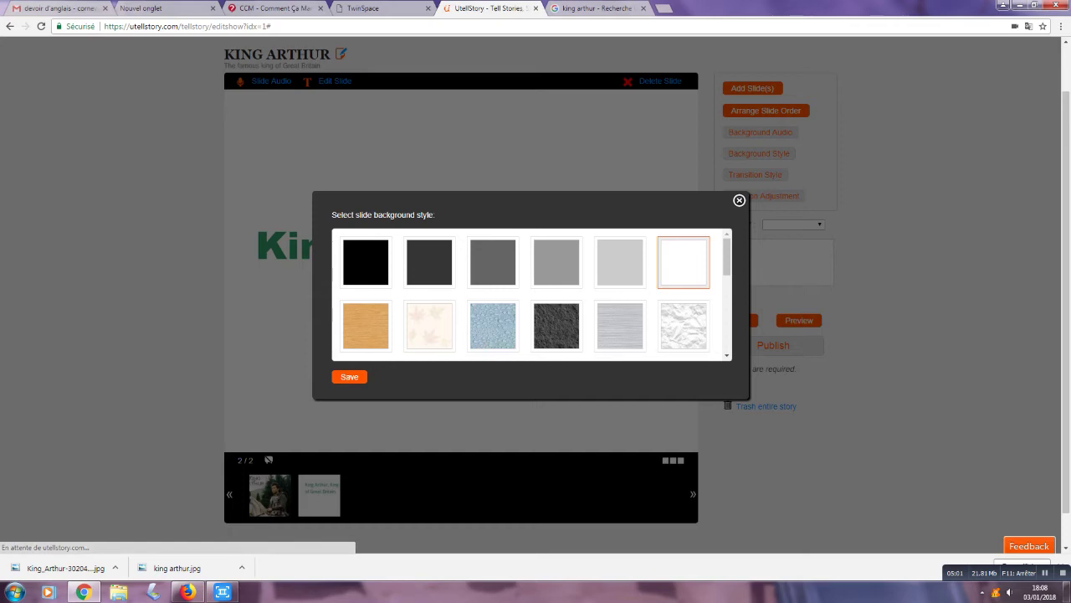
pyautogui.scroll(-1, 532, 295)
pyautogui.click(683, 269)
pyautogui.click(349, 377)
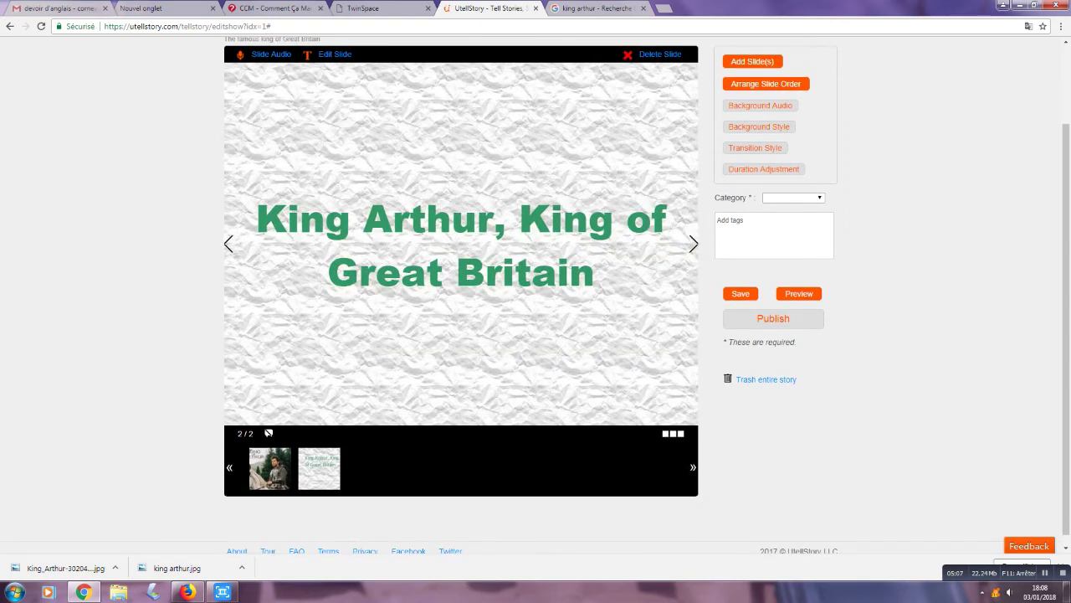
# Step: Set the slide transition style to Fade
pyautogui.click(755, 148)
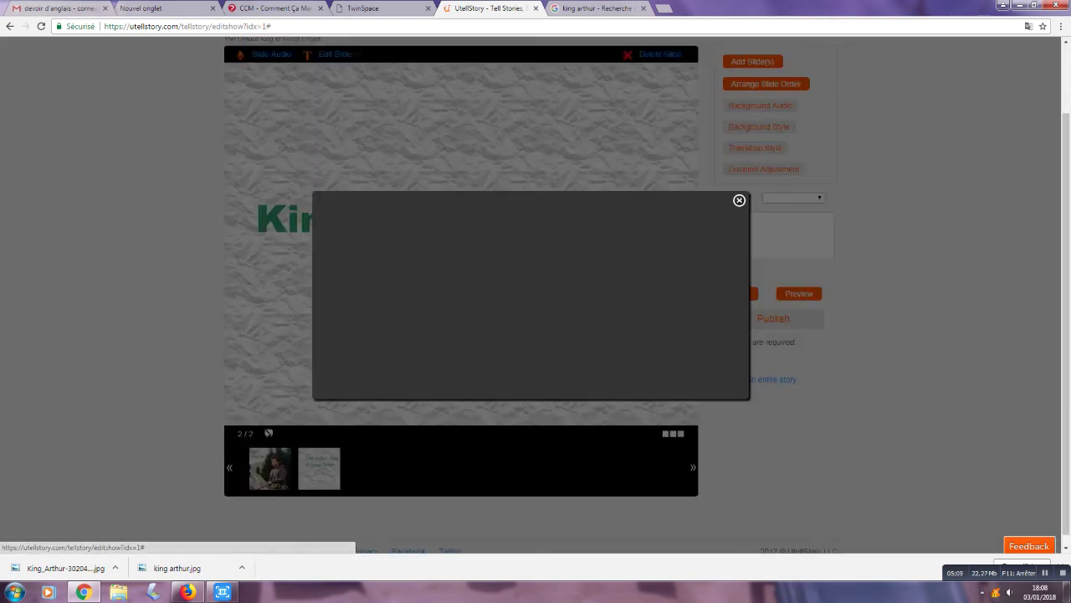
pyautogui.click(495, 263)
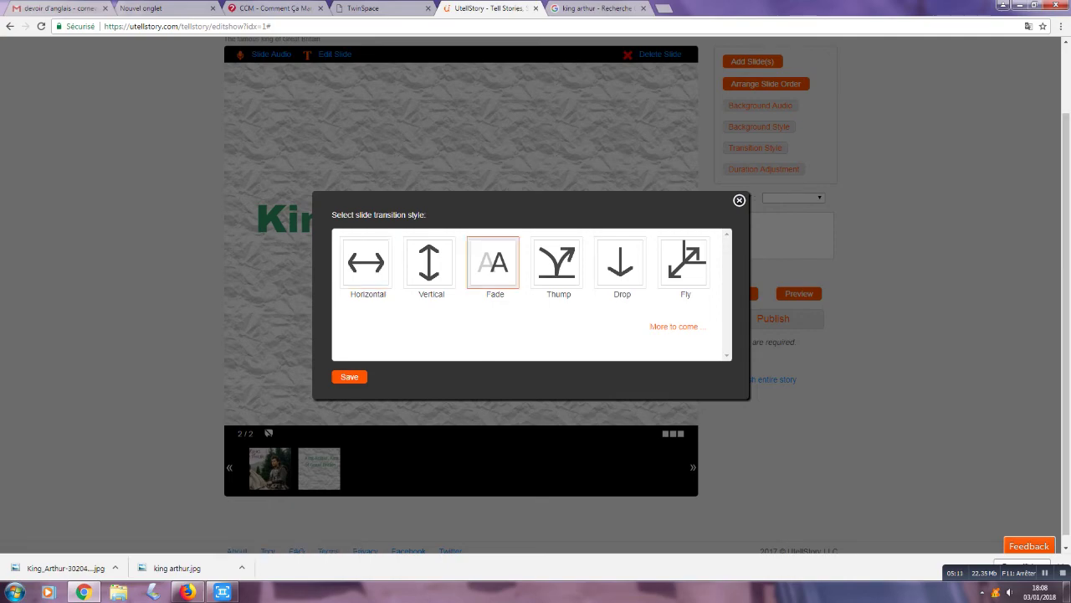
pyautogui.click(349, 377)
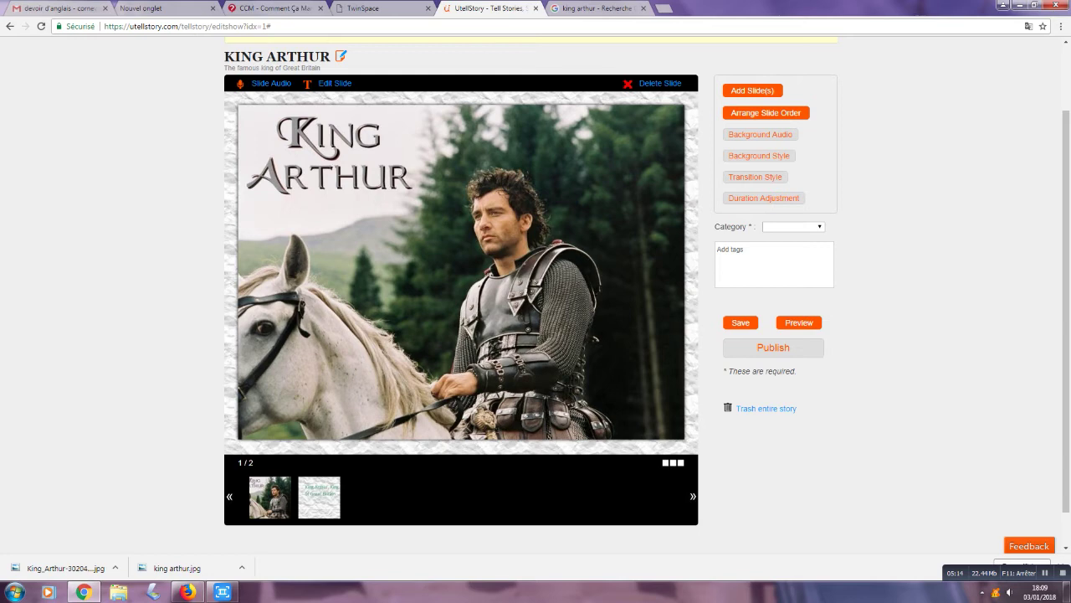
pyautogui.scroll(-1, 536, 301)
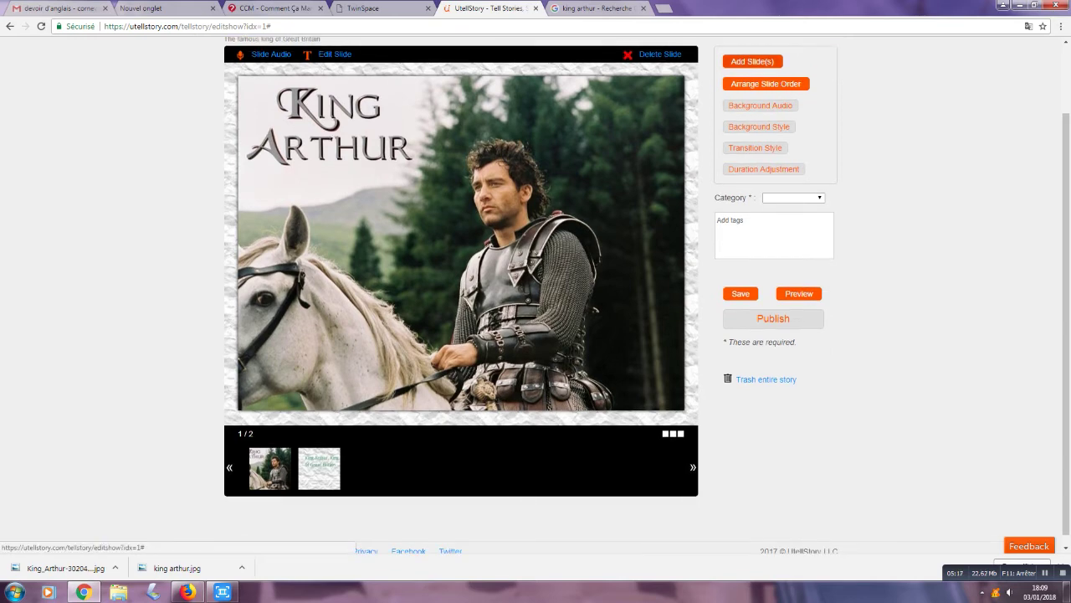
# Step: Add the king arthur.jpg photo to the story as a new slide
pyautogui.click(753, 61)
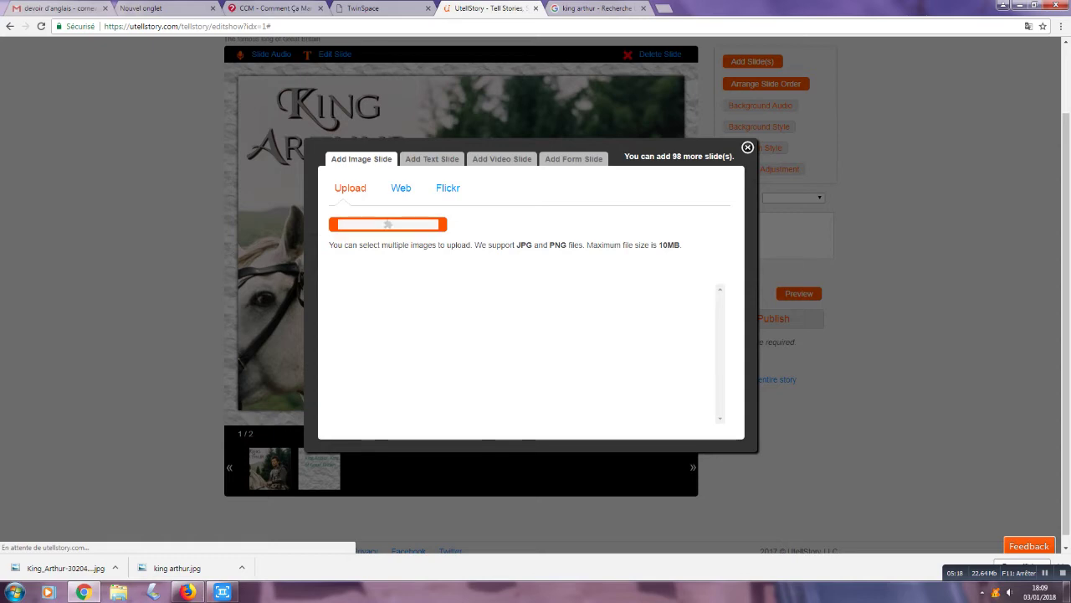
pyautogui.click(388, 223)
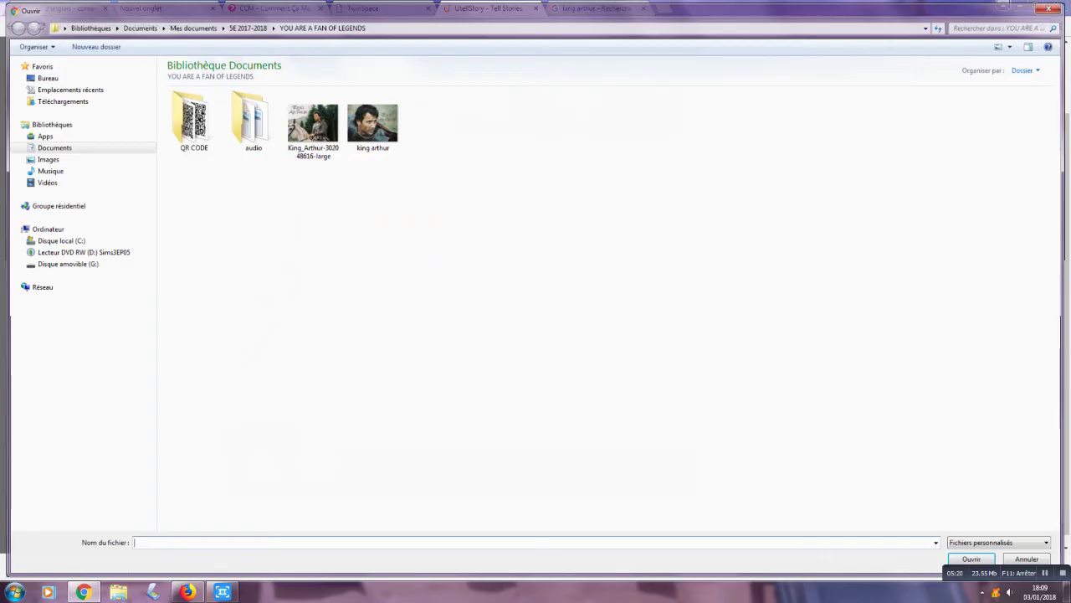
pyautogui.doubleClick(372, 123)
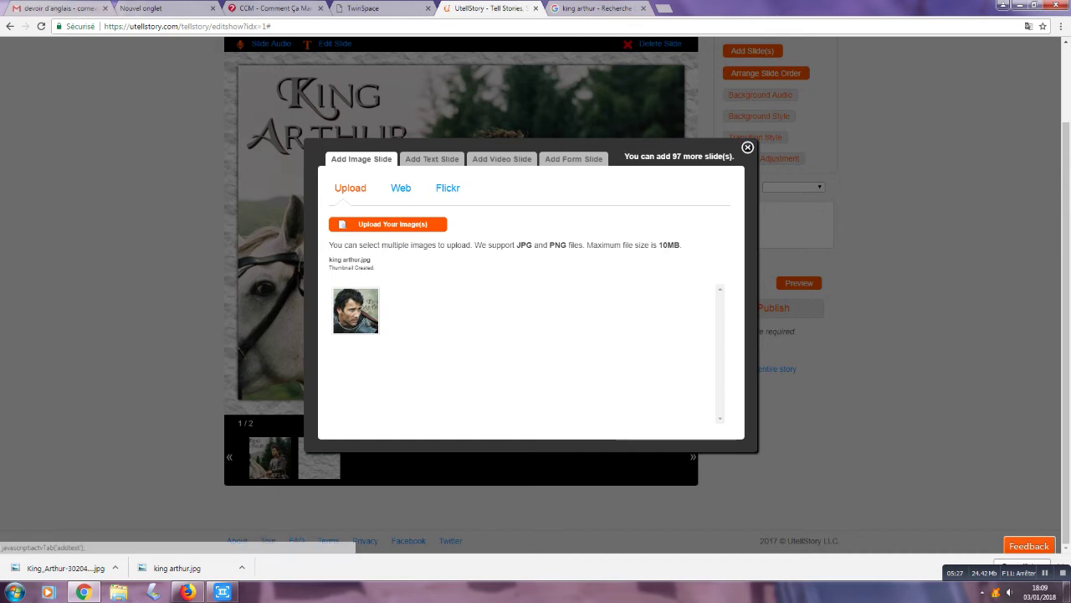
# Step: Start a text slide with the caption 'The most courageous and courteous of the world'
pyautogui.click(432, 158)
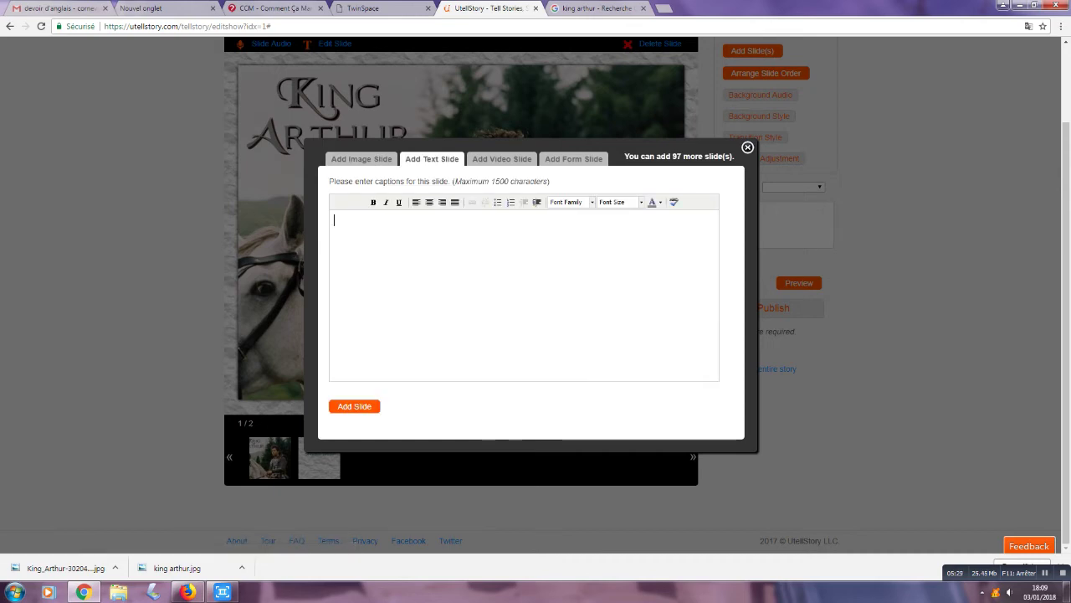
pyautogui.write('The most couragea')
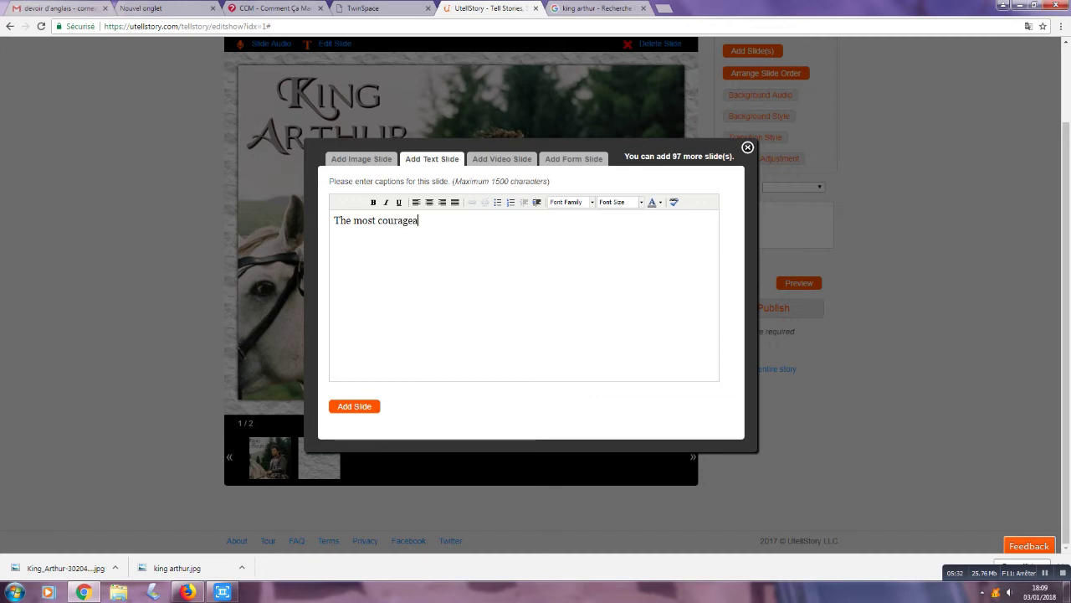
pyautogui.write('us and courteous of the world!')
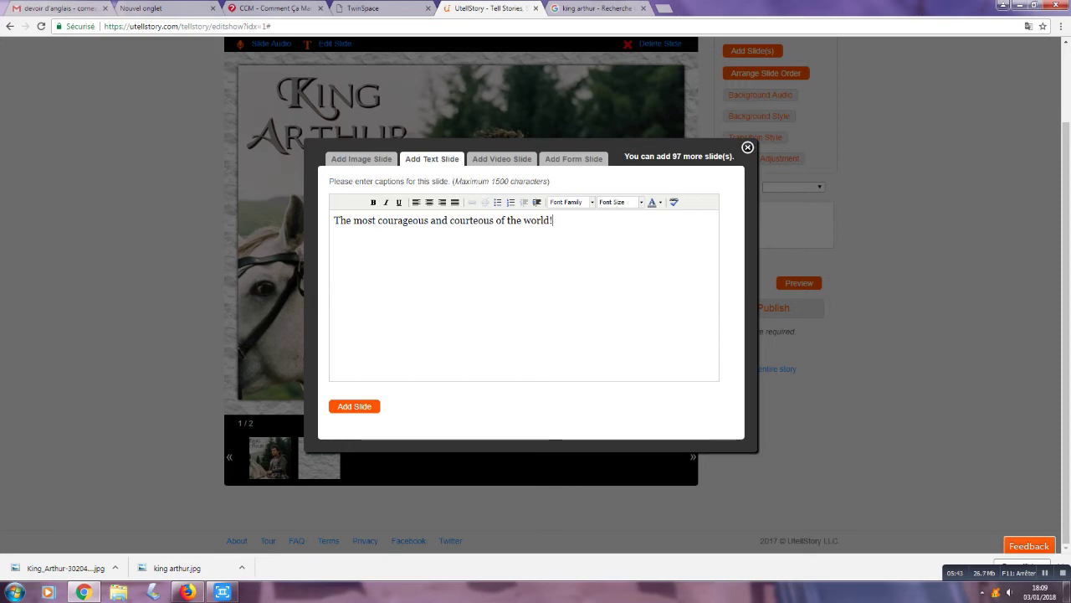
# Step: Format the caption as centred 56px Arial Black and add the text slide
pyautogui.hotkey('ctrl', 'shift', 'Left')
pyautogui.hotkey('ctrl', 'shift', 'Left')
pyautogui.hotkey('ctrl', 'shift', 'Left')
pyautogui.hotkey('ctrl', 'shift', 'Left')
pyautogui.hotkey('ctrl', 'shift', 'Left')
pyautogui.hotkey('ctrl', 'shift', 'Left')
pyautogui.hotkey('ctrl', 'shift', 'Left')
pyautogui.hotkey('ctrl', 'shift', 'Left')
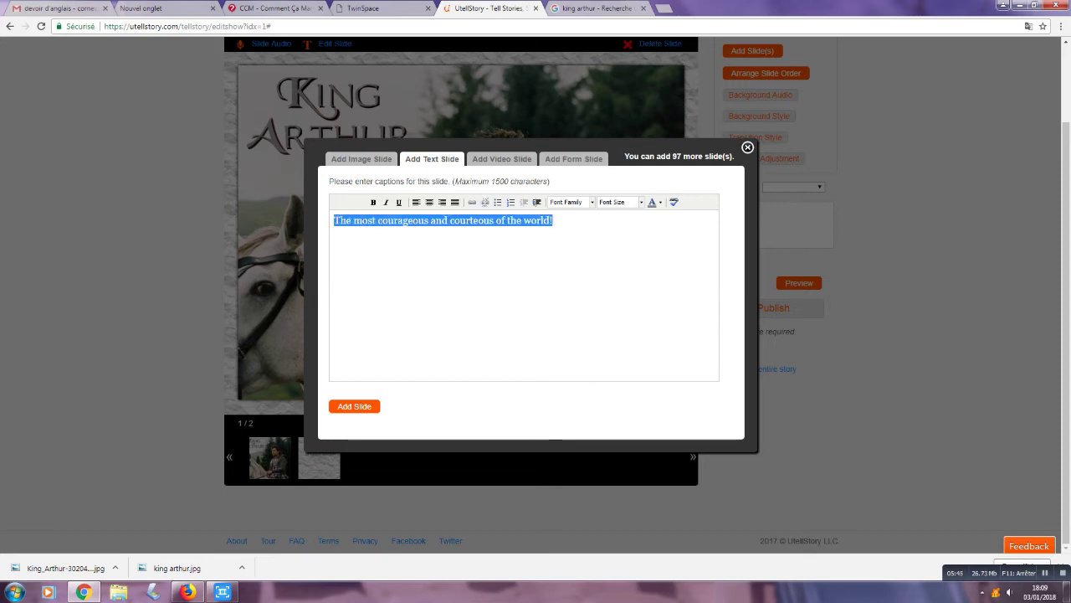
pyautogui.click(569, 202)
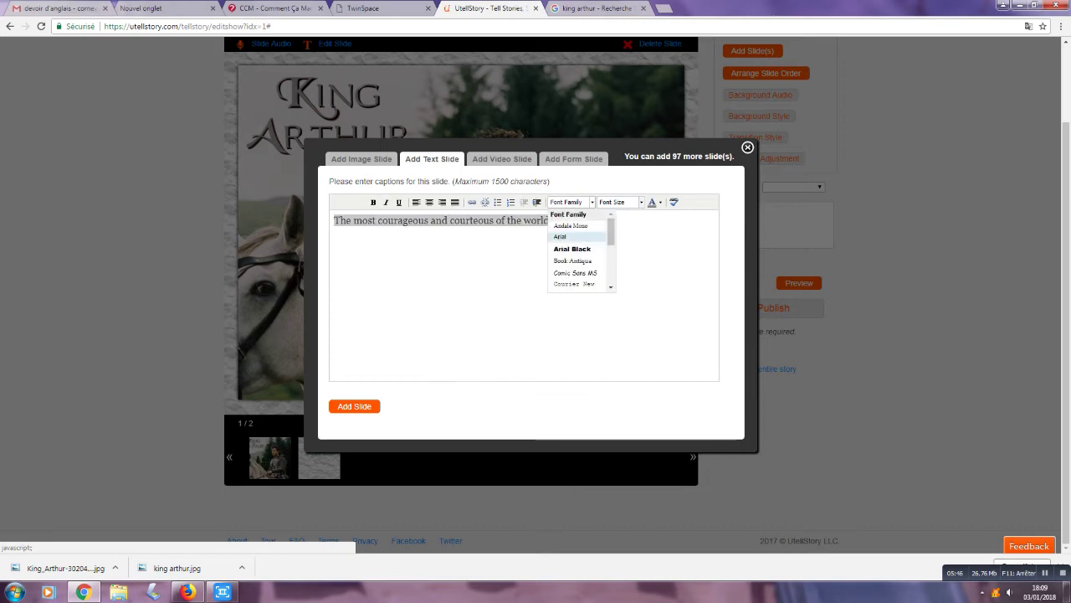
pyautogui.click(572, 249)
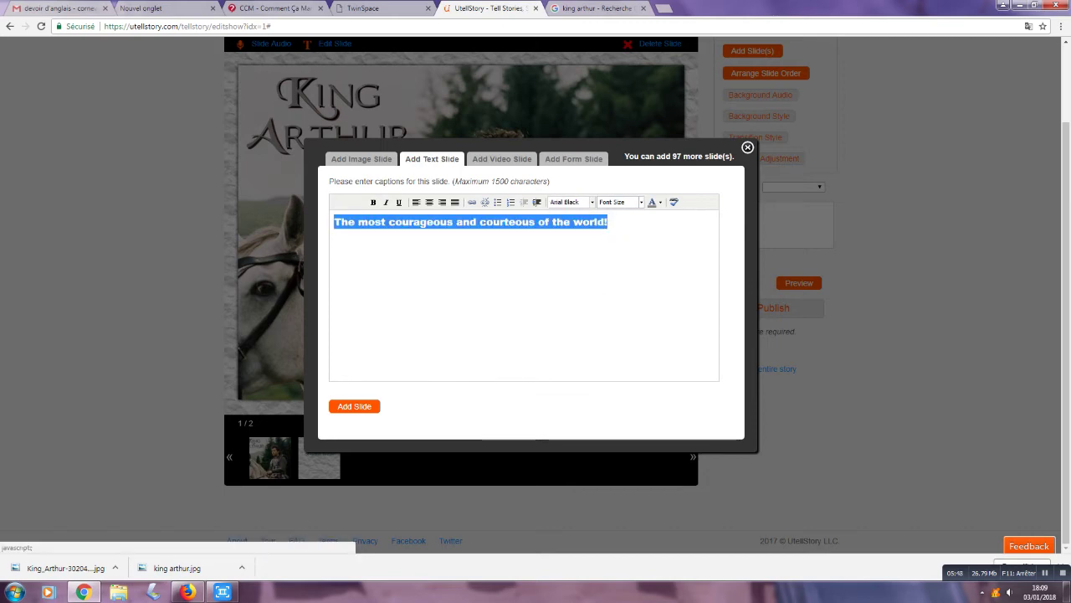
pyautogui.click(620, 202)
pyautogui.scroll(-3, 633, 251)
pyautogui.click(633, 282)
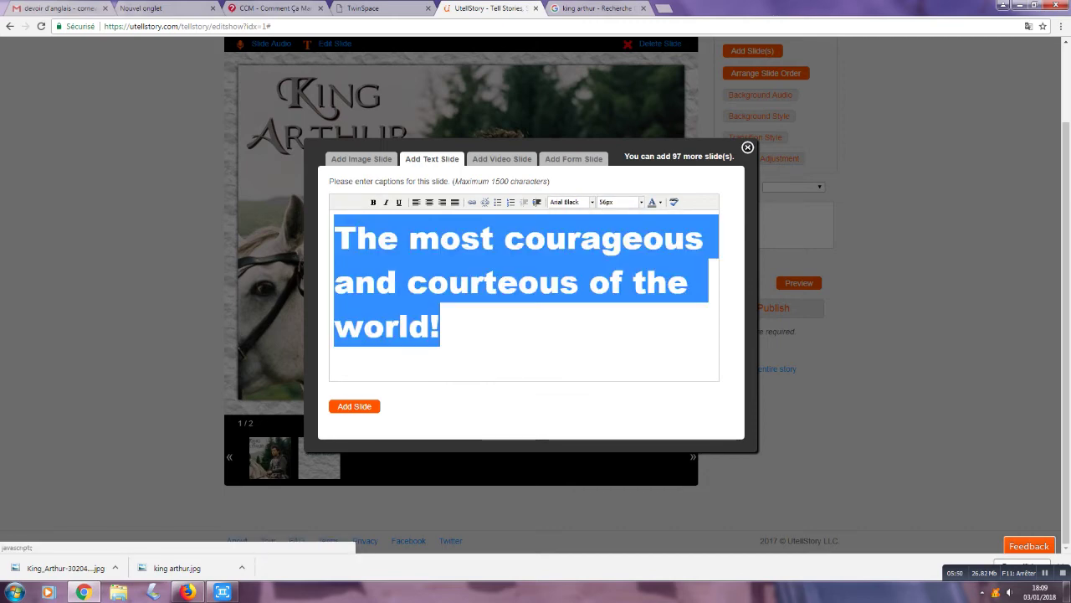
pyautogui.click(429, 202)
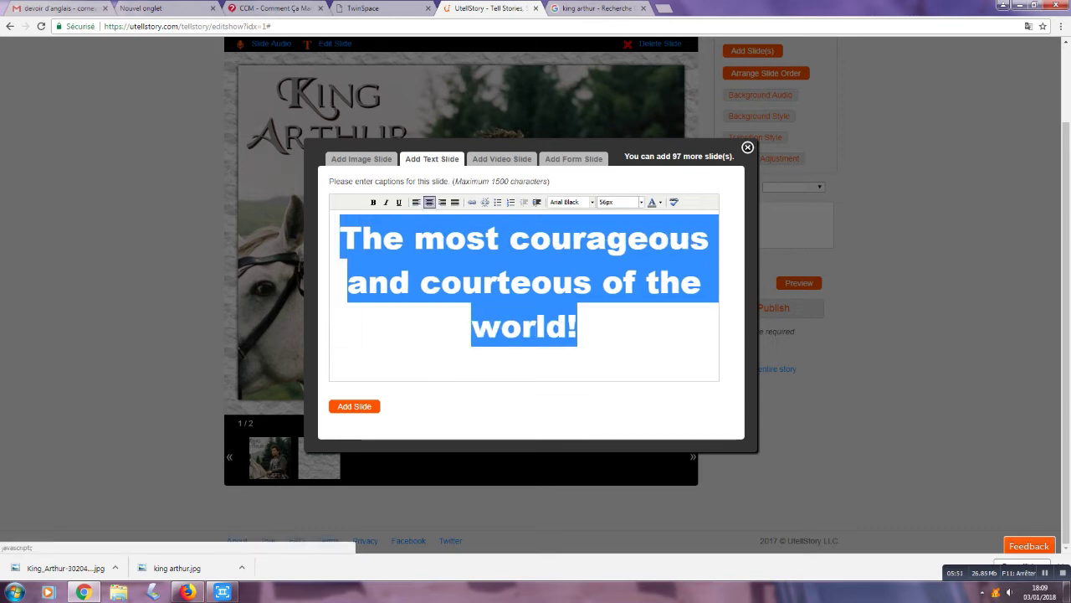
pyautogui.click(354, 406)
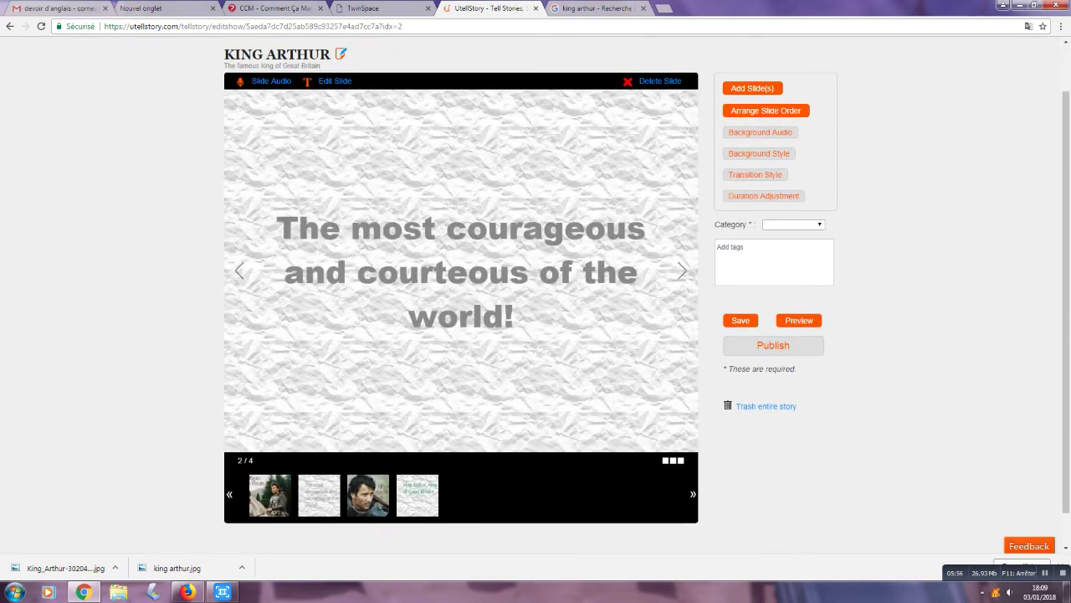
# Step: Set the story category to History and add the tag 'King Arthur'
pyautogui.click(793, 225)
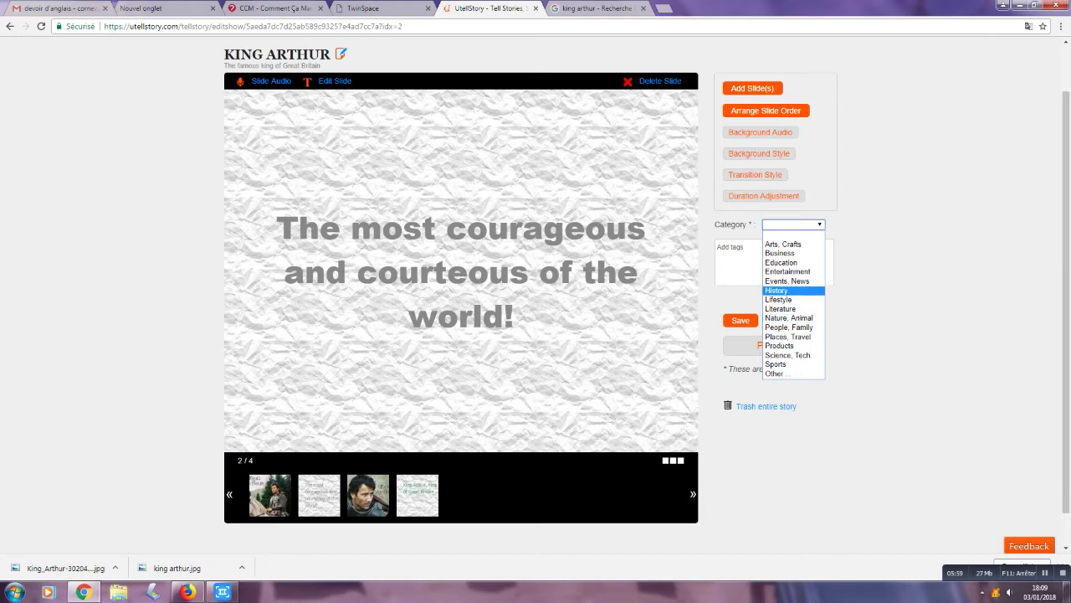
pyautogui.click(777, 290)
pyautogui.click(717, 247)
pyautogui.write('King Arthur')
pyautogui.press('Return')
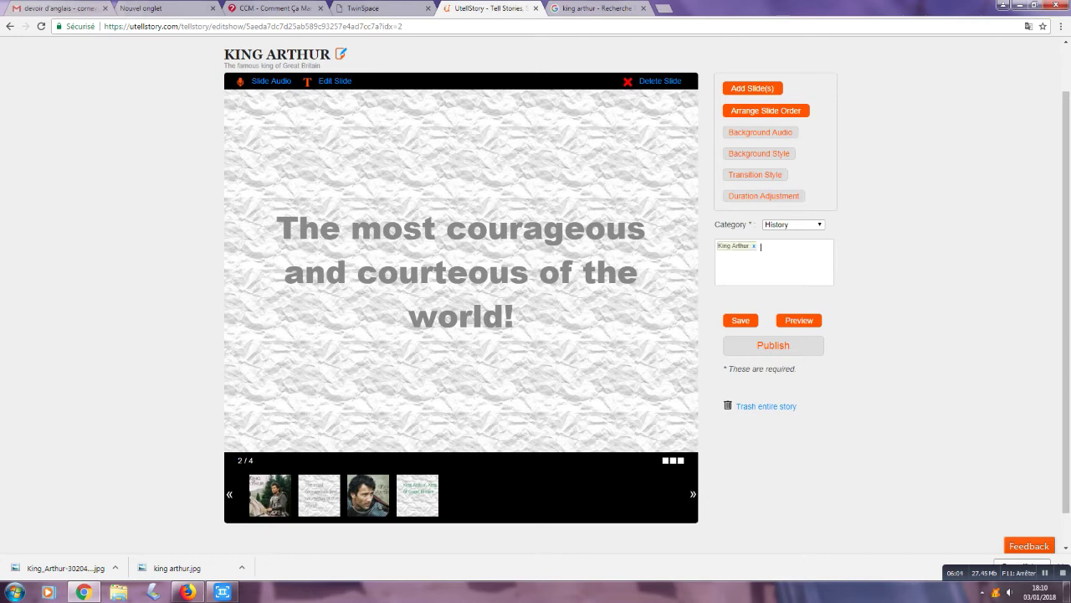
# Step: Add the tags 'le roi arthur' and 'la table rounde', then preview the story
pyautogui.write('le roi arthur')
pyautogui.press('Return')
pyautogui.write('la table rounde')
pyautogui.press('Return')
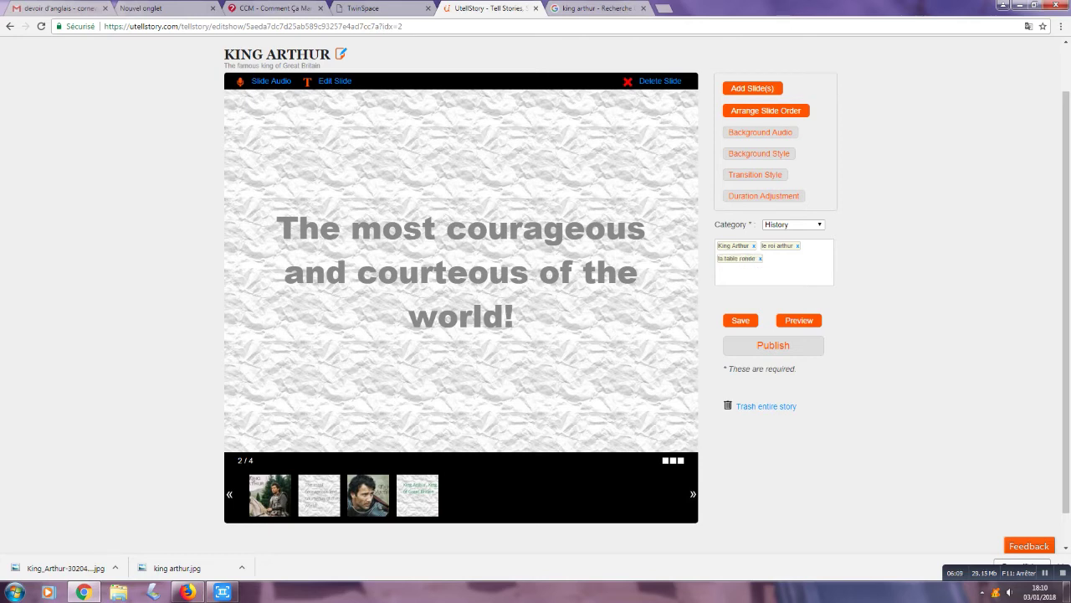
pyautogui.click(798, 320)
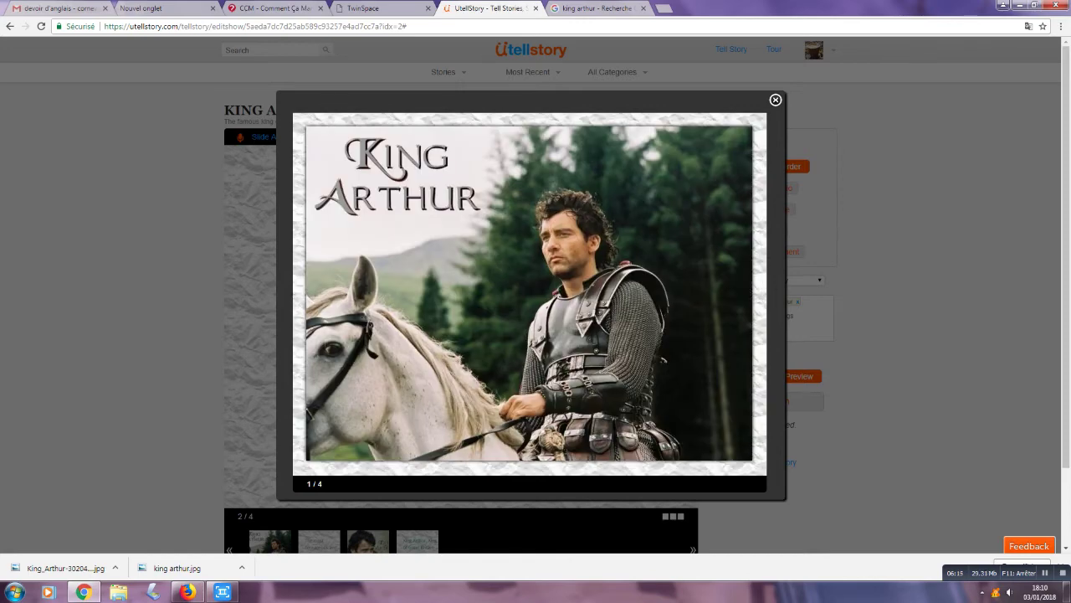
# Step: Advance the preview through slides 2, 3 and 4, then close it
pyautogui.click(762, 294)
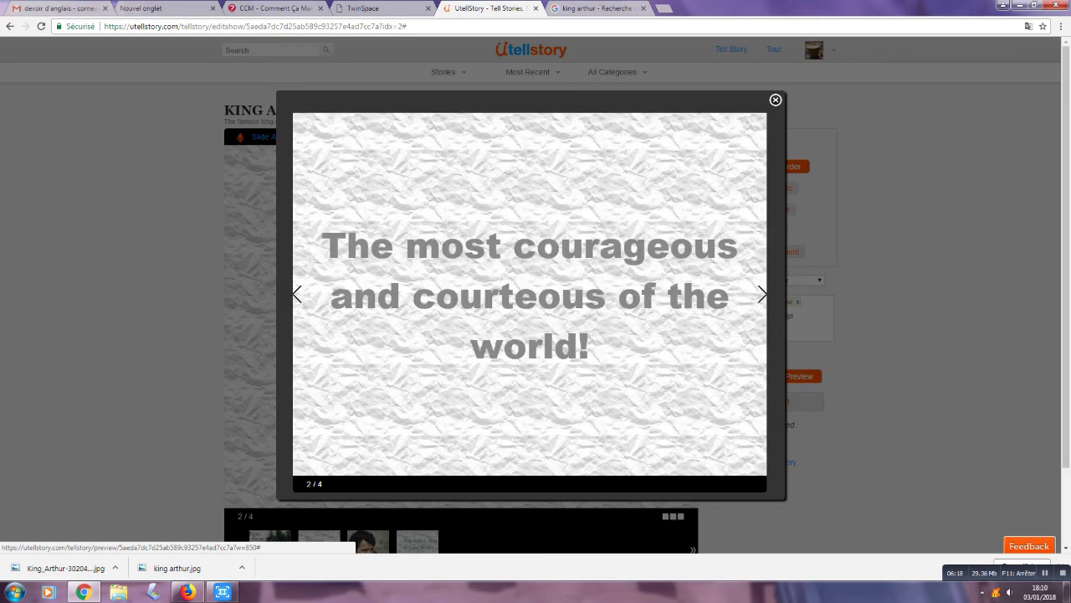
pyautogui.click(762, 295)
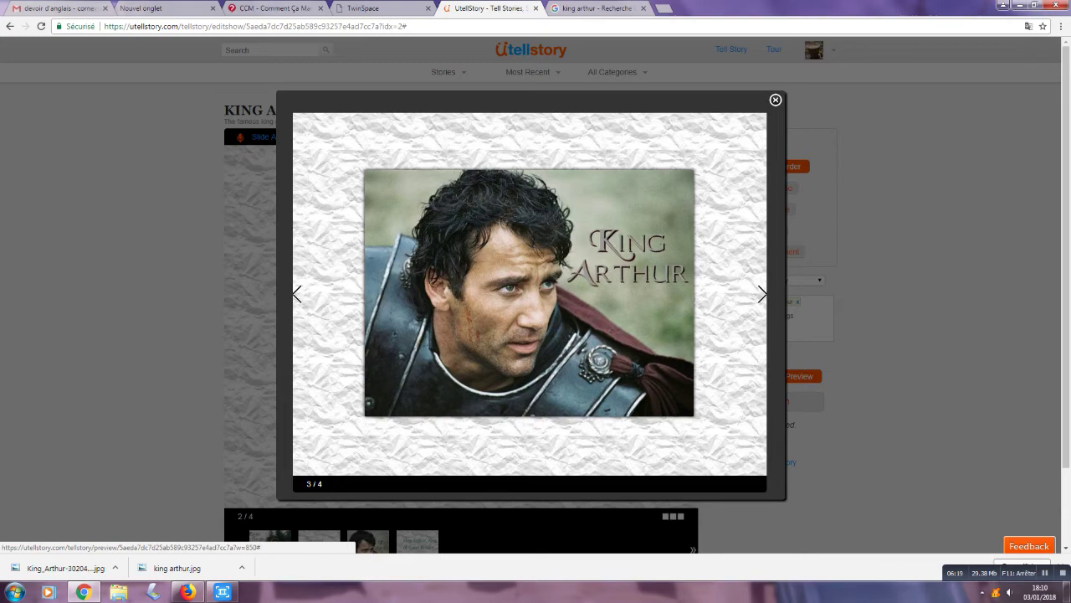
pyautogui.click(762, 295)
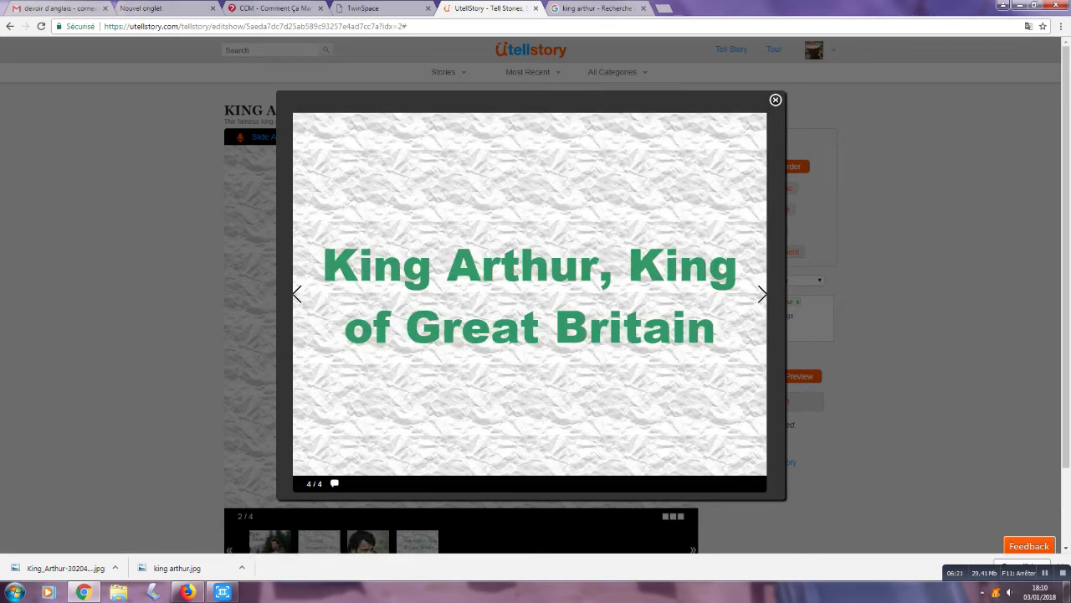
pyautogui.click(776, 100)
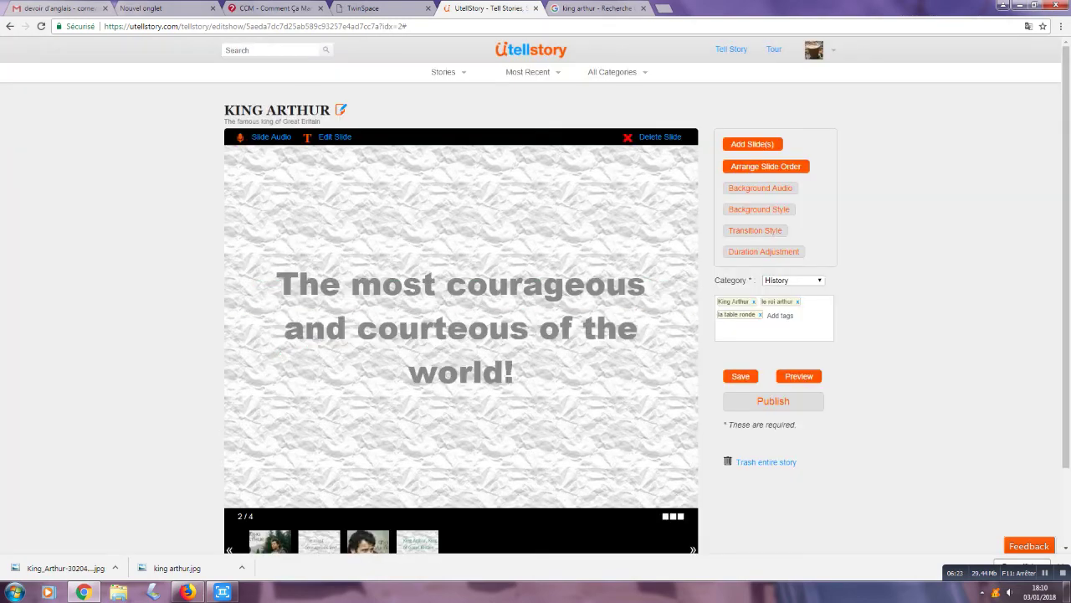
pyautogui.scroll(-1, 461, 318)
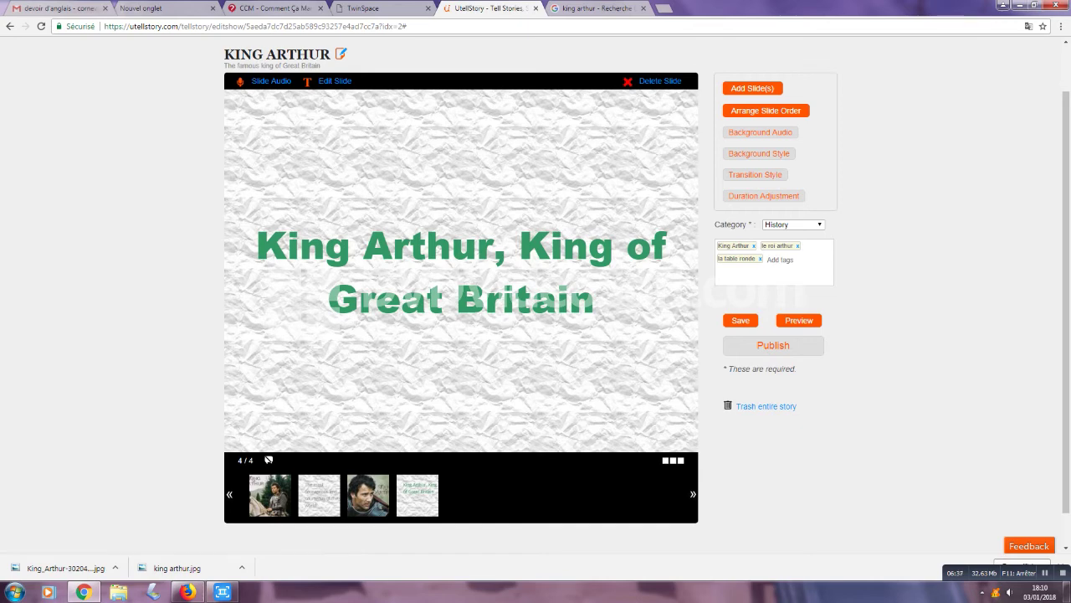
# Step: Move the 'King Arthur, King of Great Britain' slide to first place and save the order
pyautogui.click(799, 320)
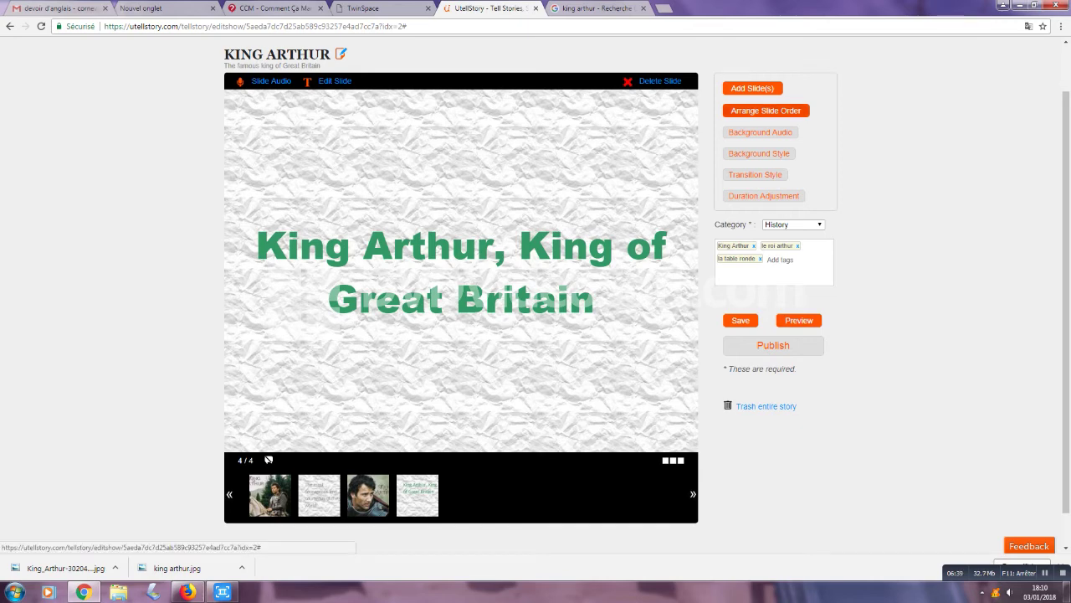
pyautogui.moveTo(556, 230); pyautogui.dragTo(366, 230)
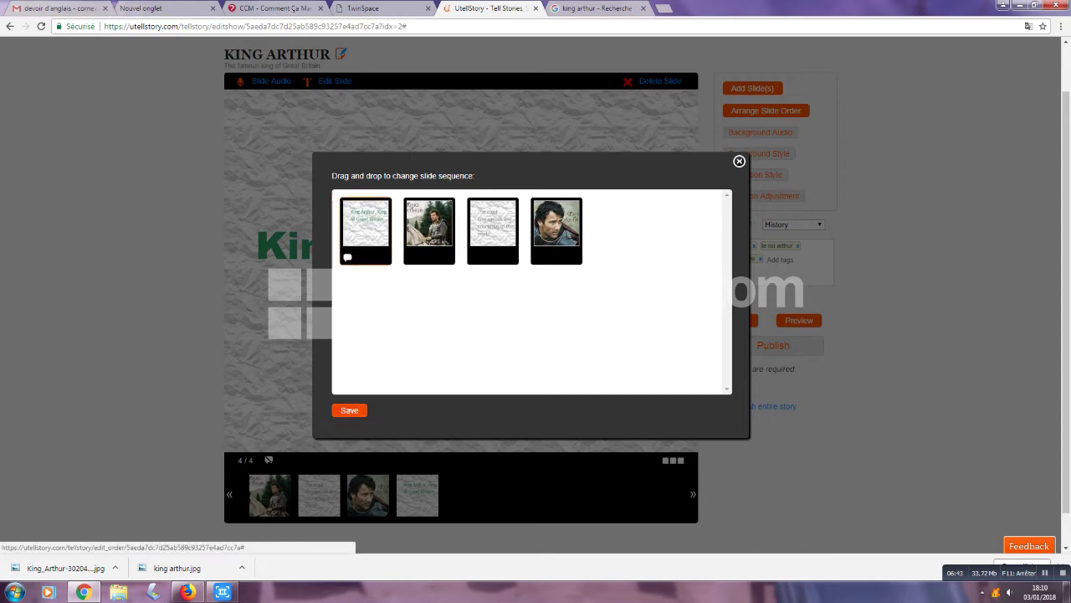
pyautogui.click(349, 410)
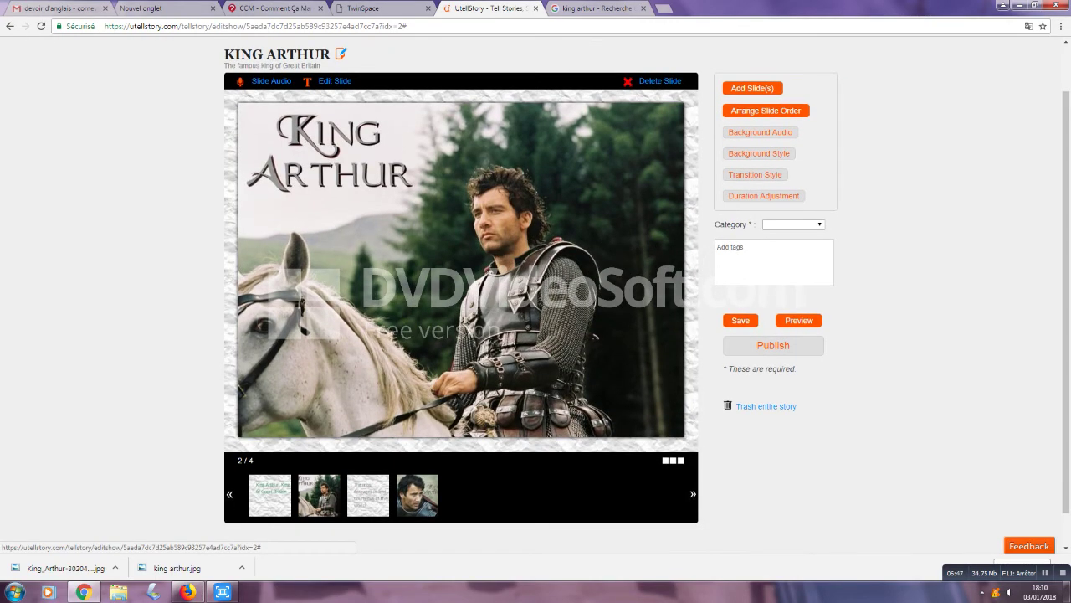
# Step: Set category History, tag king arthur, le roi arthur, la table ronde, and save the story
pyautogui.click(792, 224)
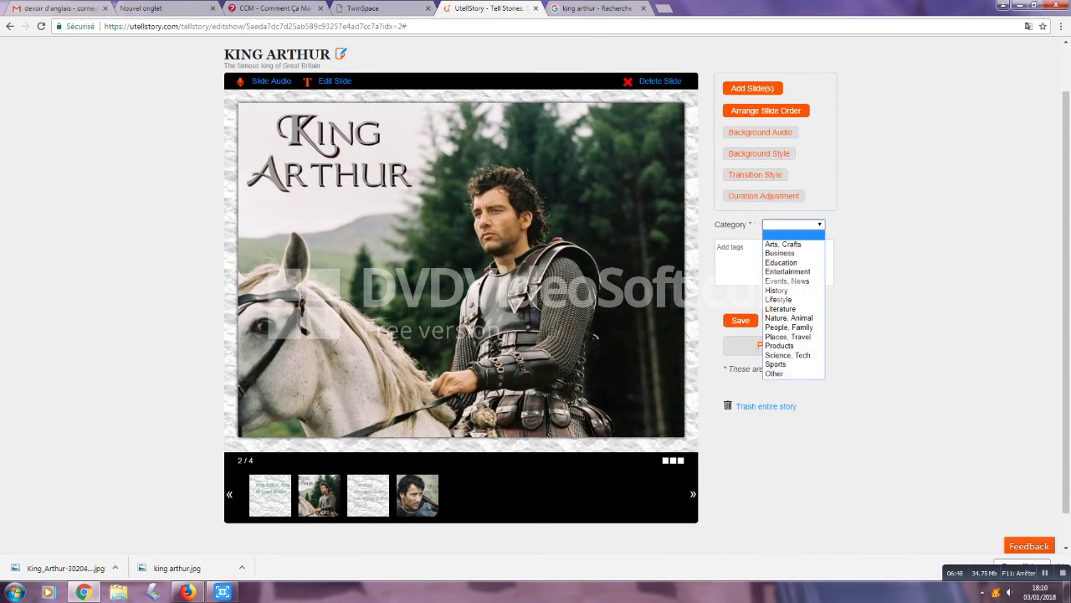
pyautogui.click(779, 290)
pyautogui.click(774, 261)
pyautogui.write('king arthur')
pyautogui.press('Return')
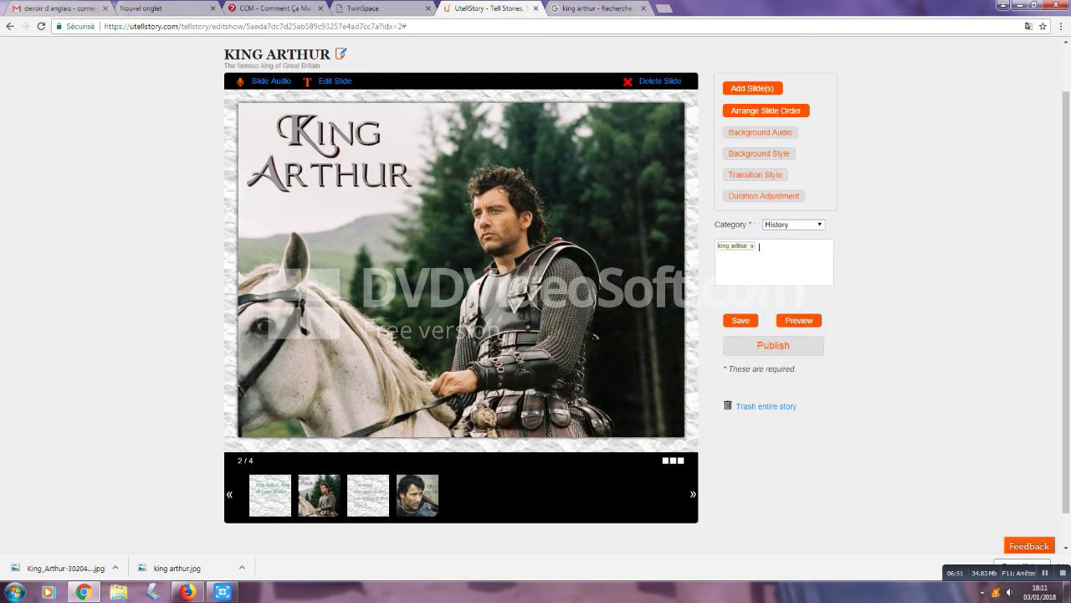
pyautogui.write('le roi arthur')
pyautogui.press('Return')
pyautogui.write('la table ronde')
pyautogui.press('Return')
pyautogui.click(741, 320)
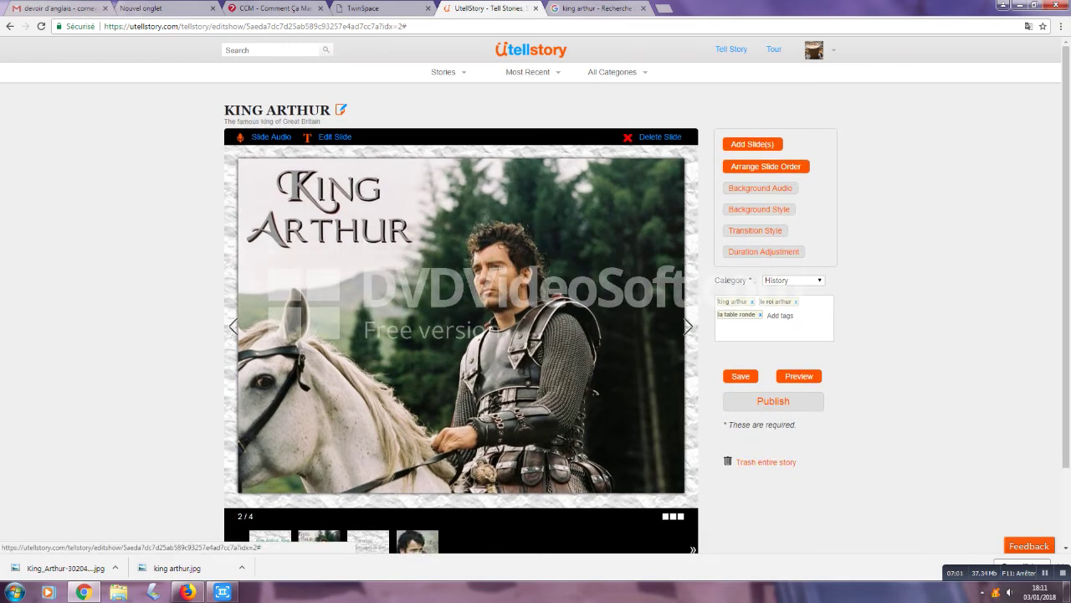
# Step: Publish KING ARTHUR as a public story and check it in the My Stories list
pyautogui.click(773, 401)
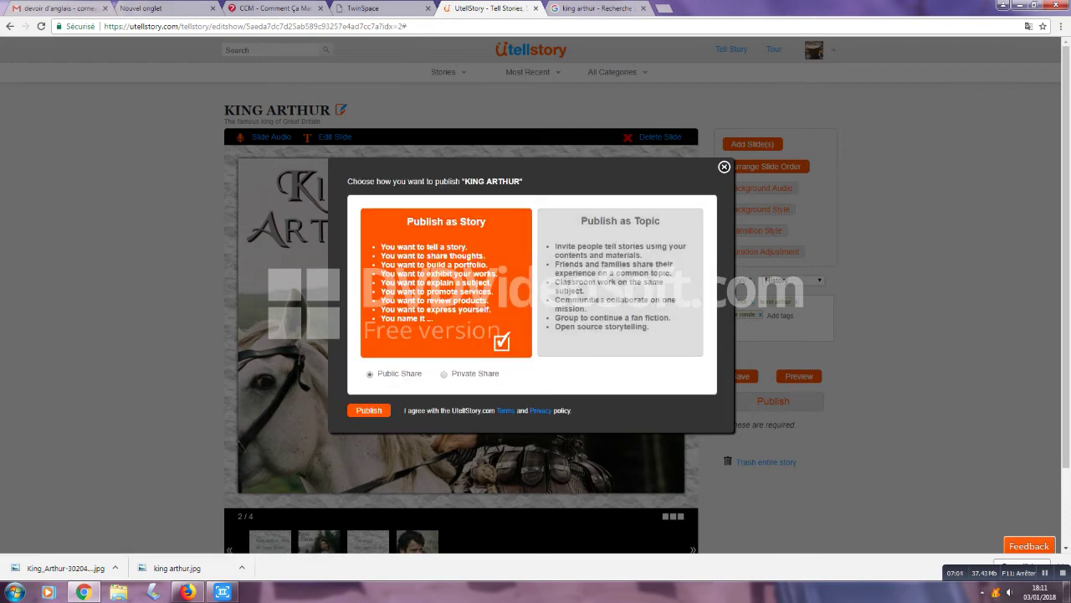
pyautogui.click(369, 410)
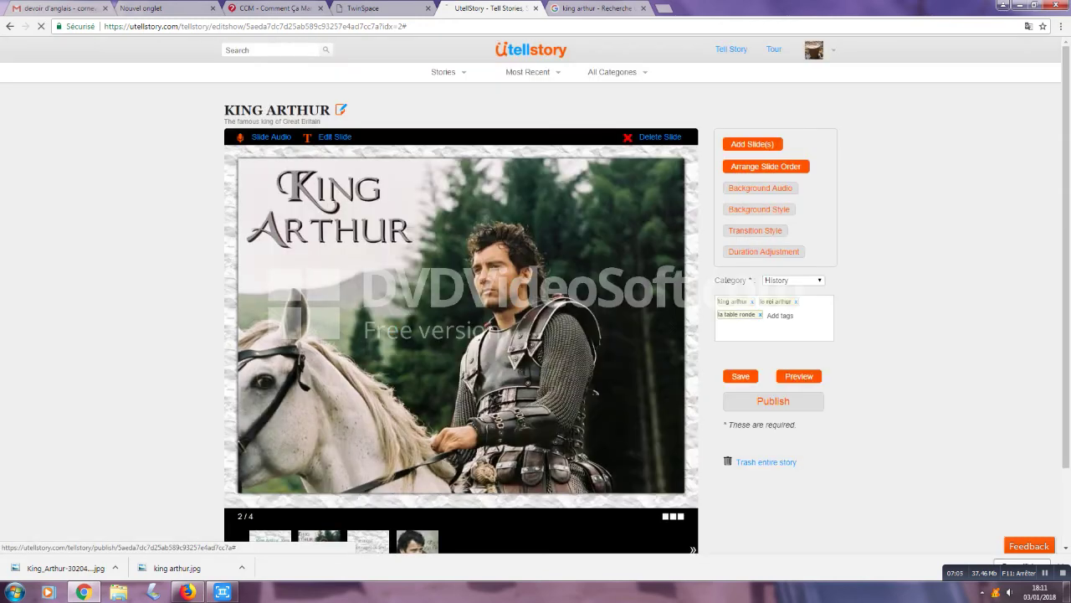
pyautogui.scroll(-1, 536, 293)
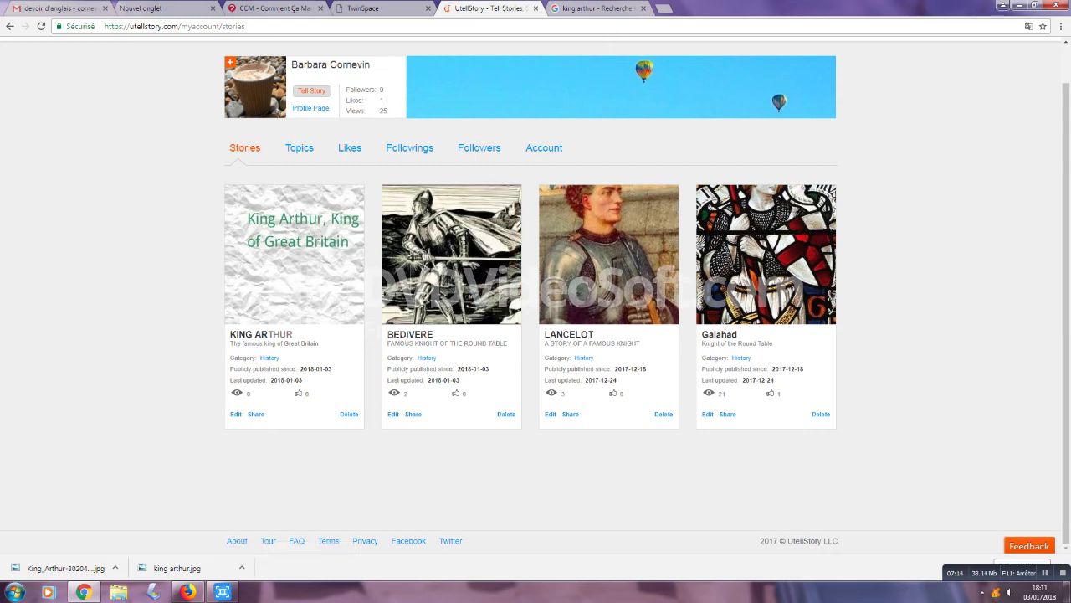
pyautogui.scroll(1, 536, 292)
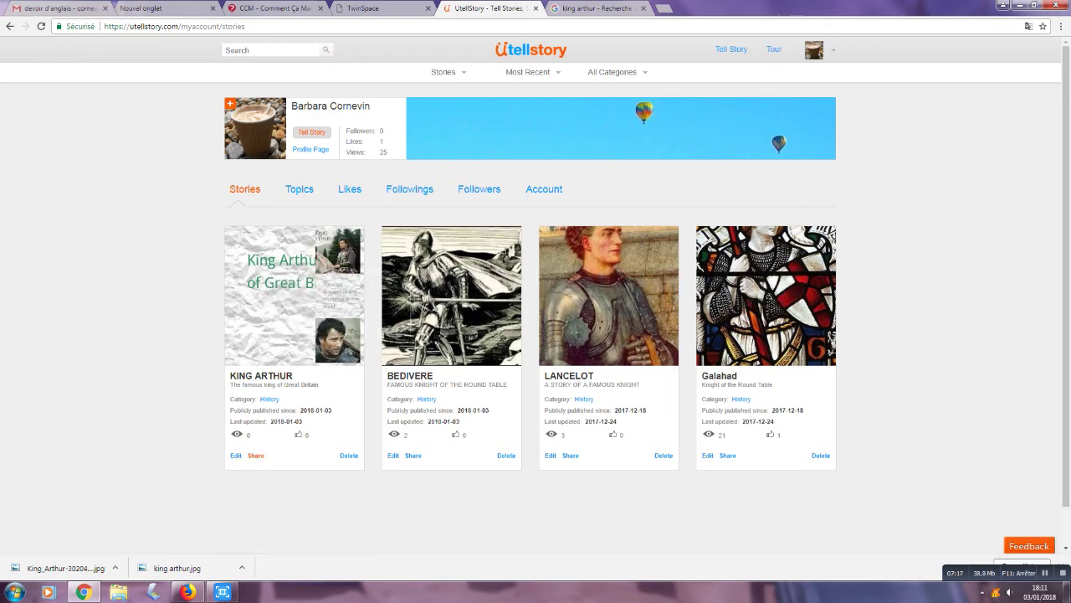
# Step: Copy the KING ARTHUR story's embed code from its Share panel and switch to TwinSpace
pyautogui.click(255, 455)
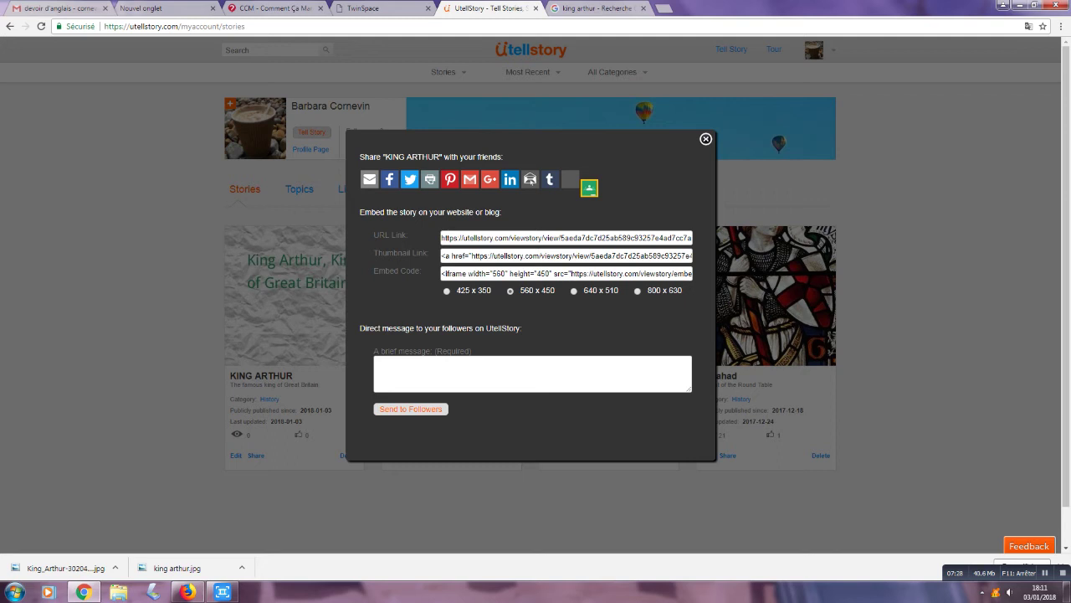
pyautogui.click(566, 274)
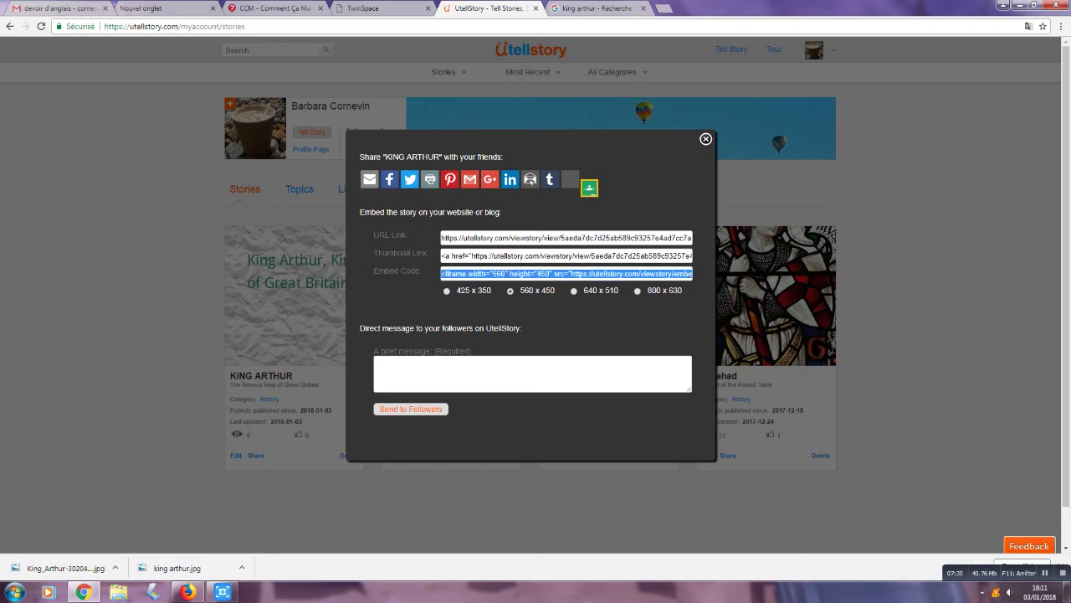
pyautogui.rightClick(497, 274)
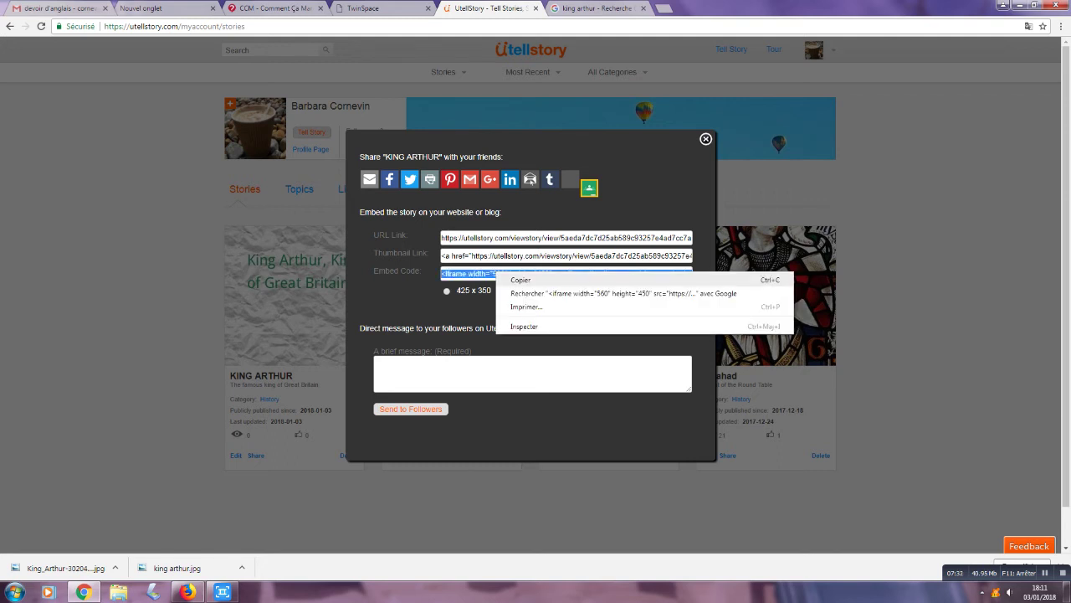
pyautogui.click(521, 280)
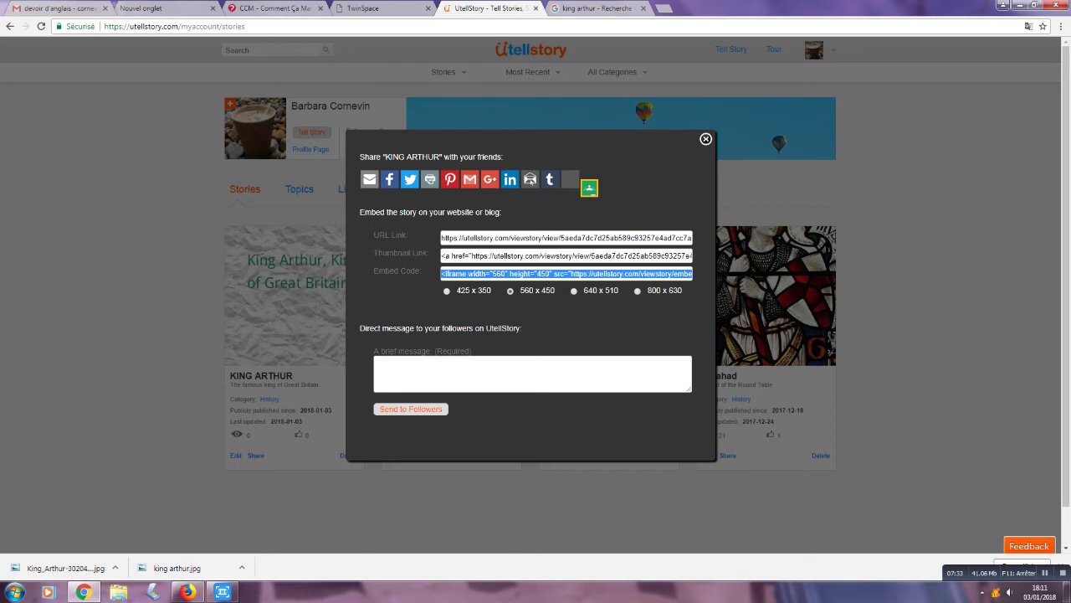
pyautogui.hotkey('ctrl', 'shift', 'Tab')
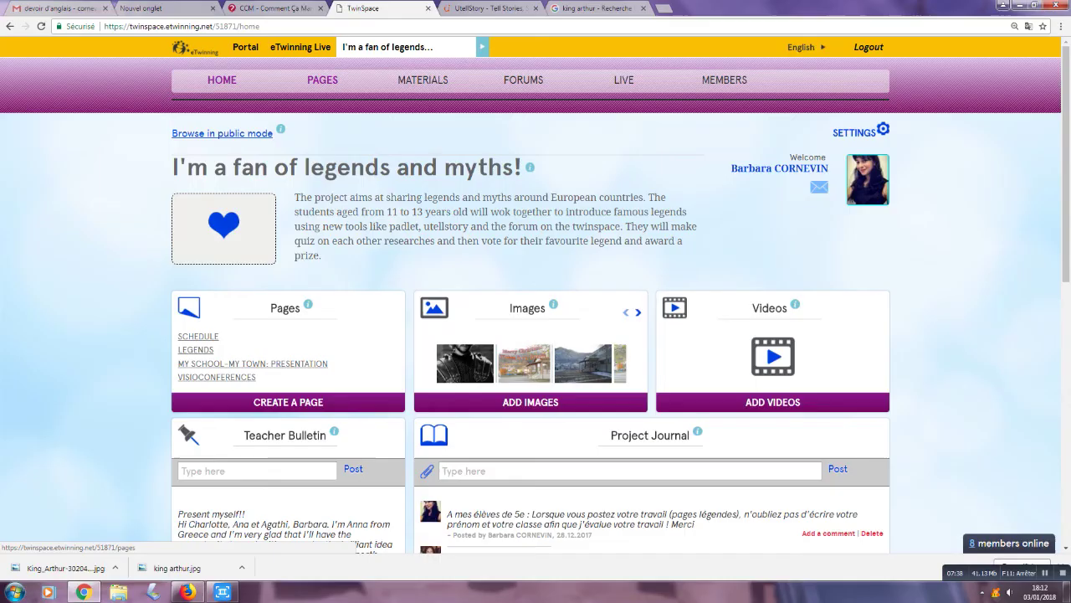
# Step: Open PAGES > LEGENDS > FRENCH ENGLISH LEGENDS in TwinSpace
pyautogui.click(322, 80)
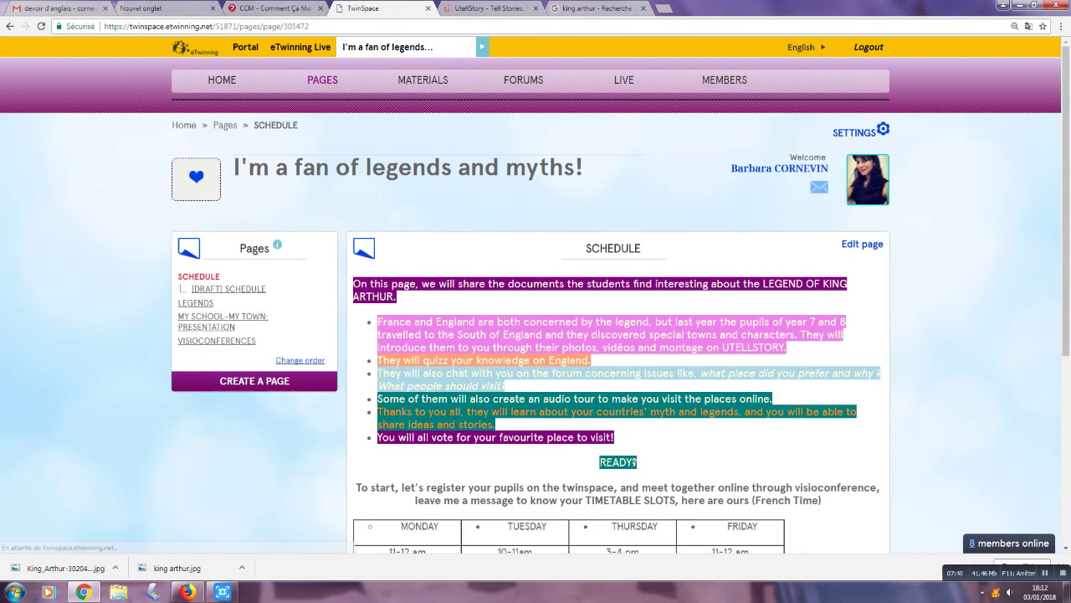
pyautogui.click(196, 302)
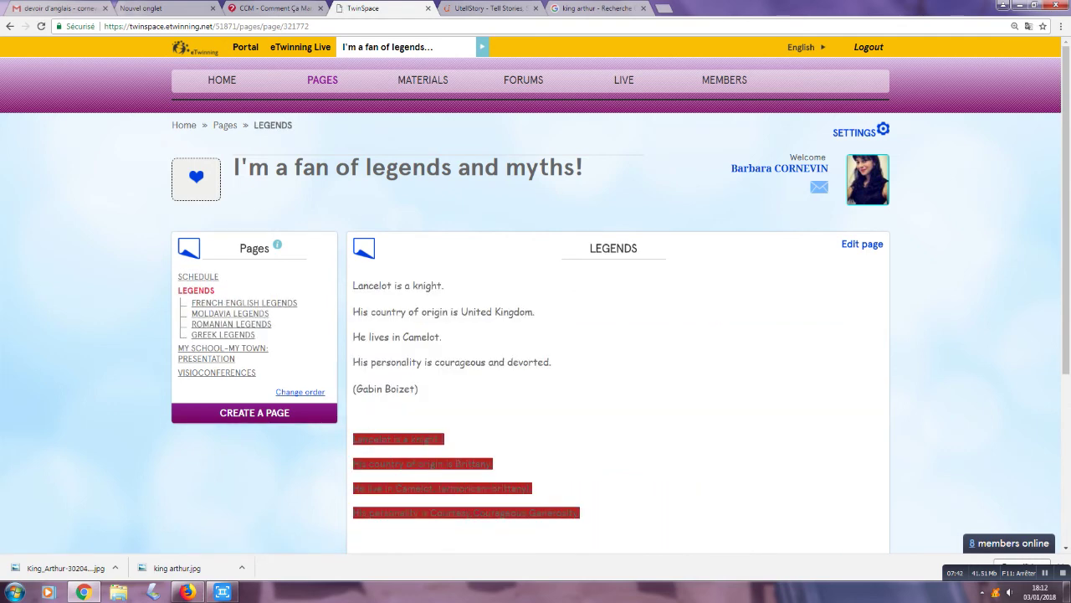
pyautogui.click(196, 302)
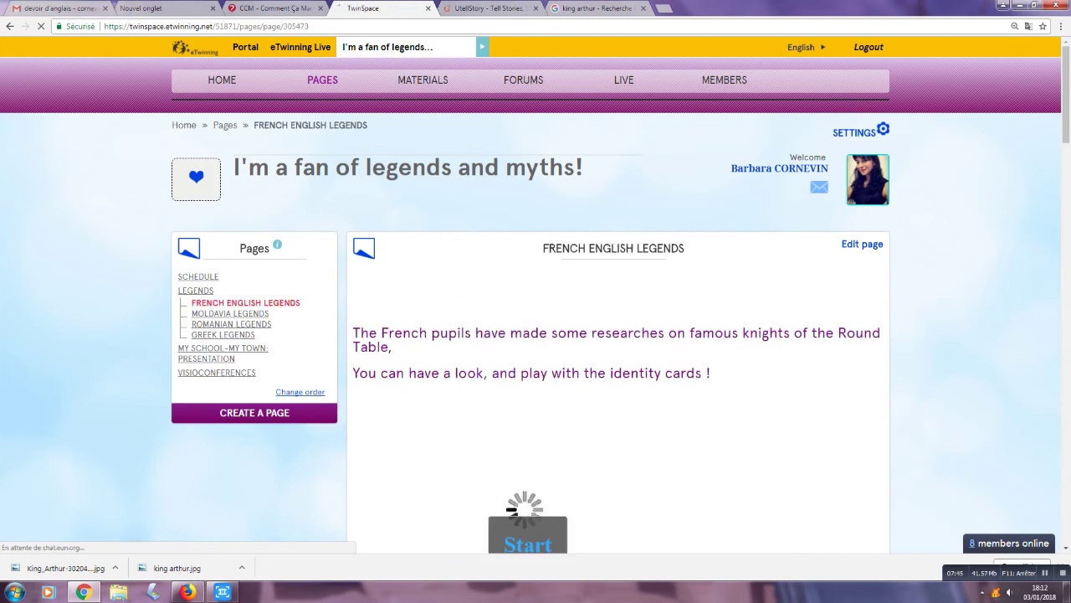
# Step: Scroll through the embedded knight stories on the page and back to the top
pyautogui.scroll(-3, 536, 301)
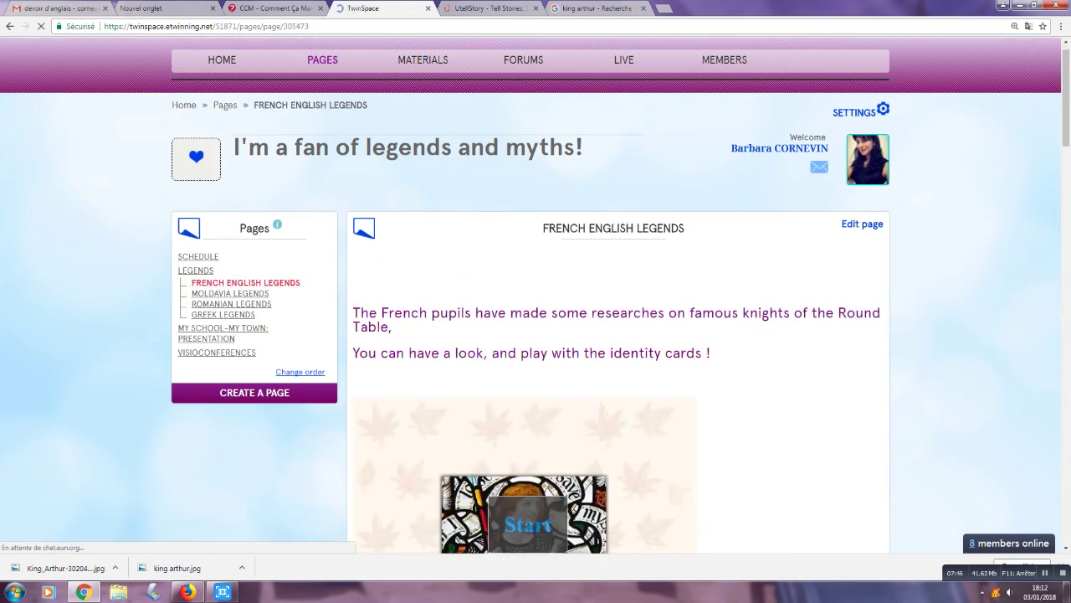
pyautogui.scroll(-4, 535, 301)
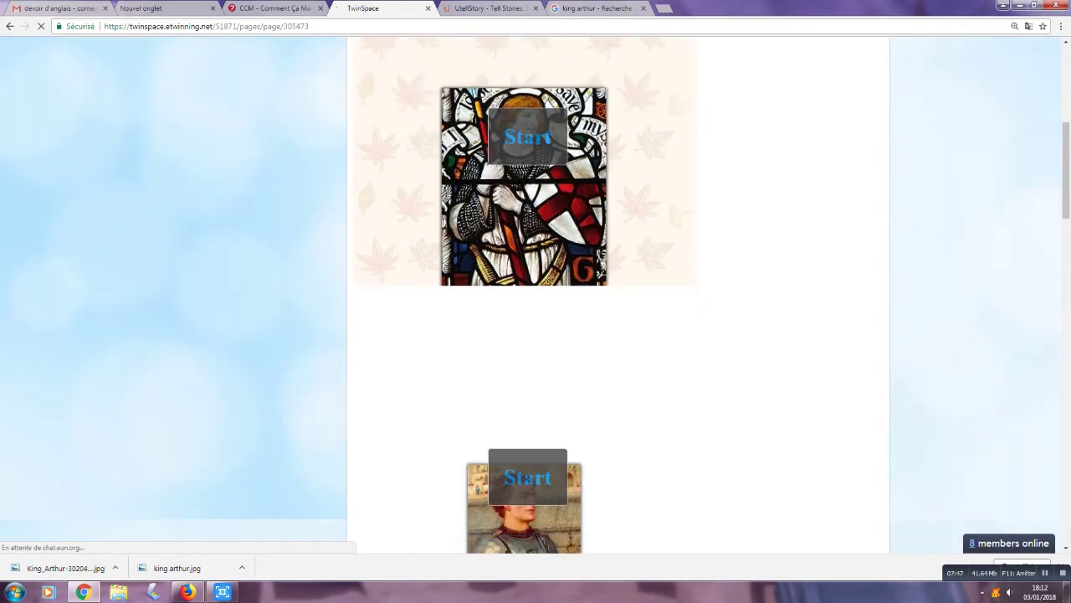
pyautogui.scroll(-2, 535, 301)
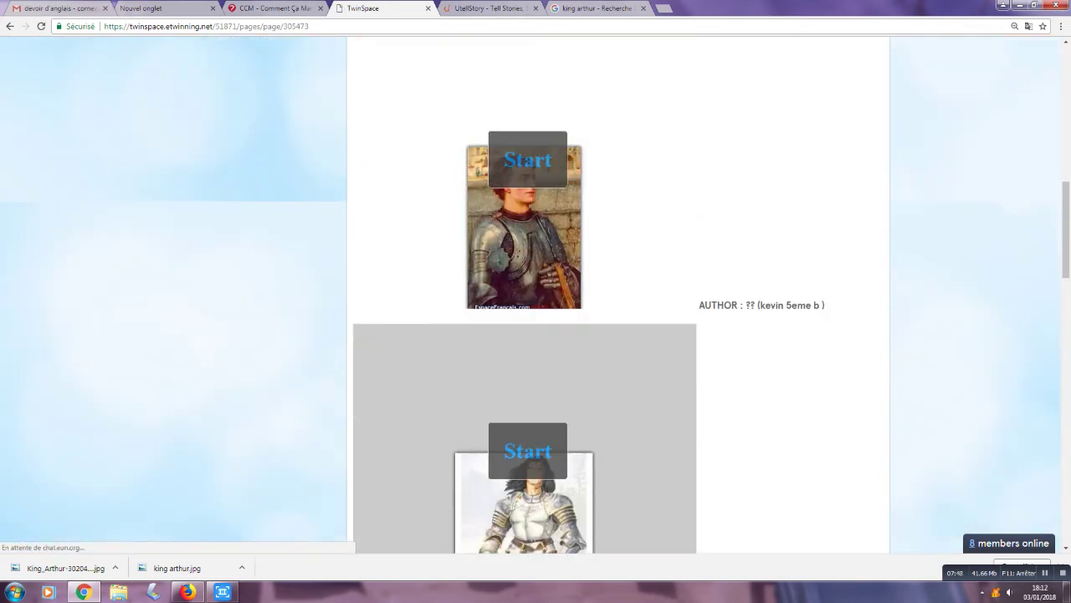
pyautogui.scroll(-1, 536, 301)
pyautogui.scroll(-1, 536, 301)
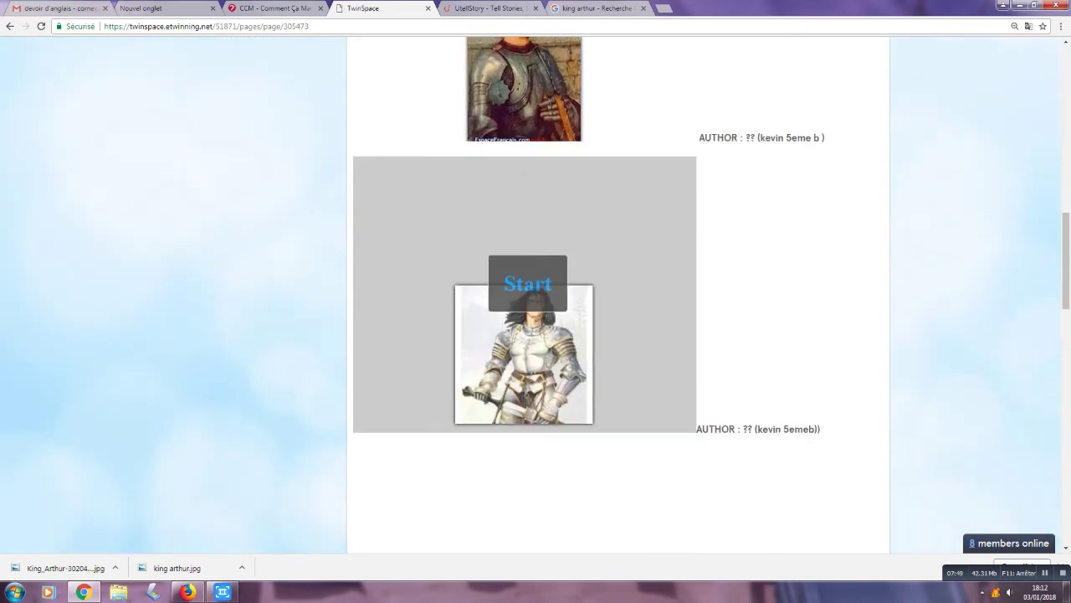
pyautogui.scroll(-2, 535, 301)
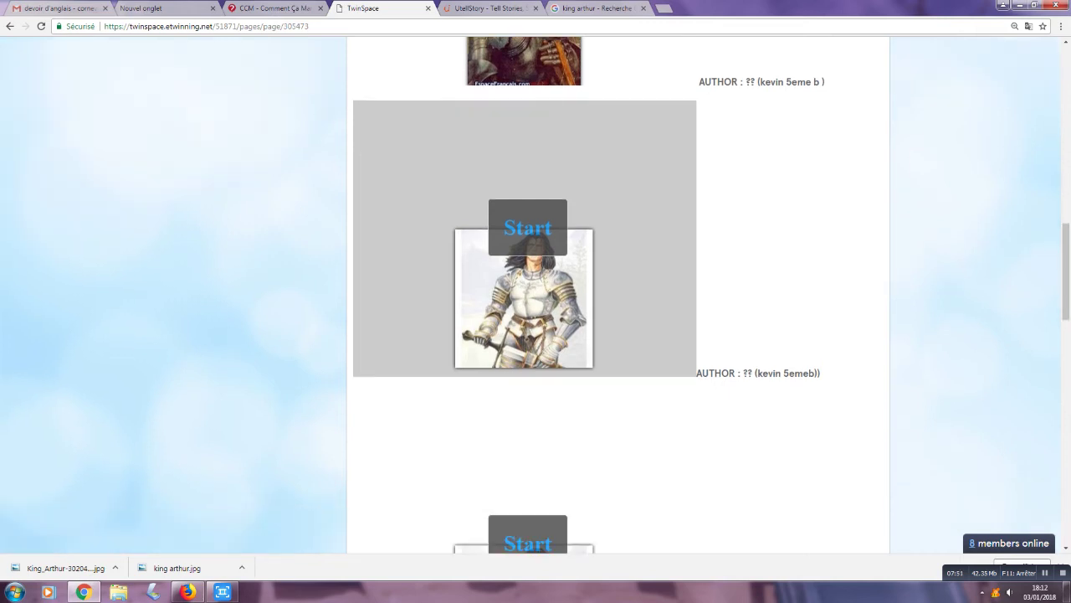
pyautogui.scroll(-2, 536, 301)
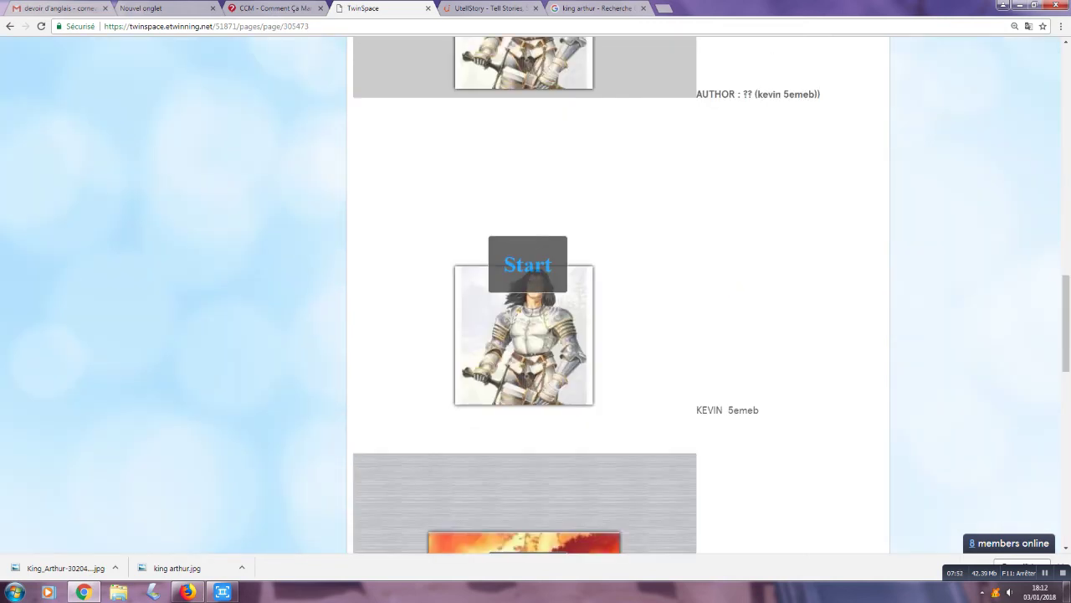
pyautogui.scroll(-3, 536, 301)
pyautogui.scroll(-3, 535, 302)
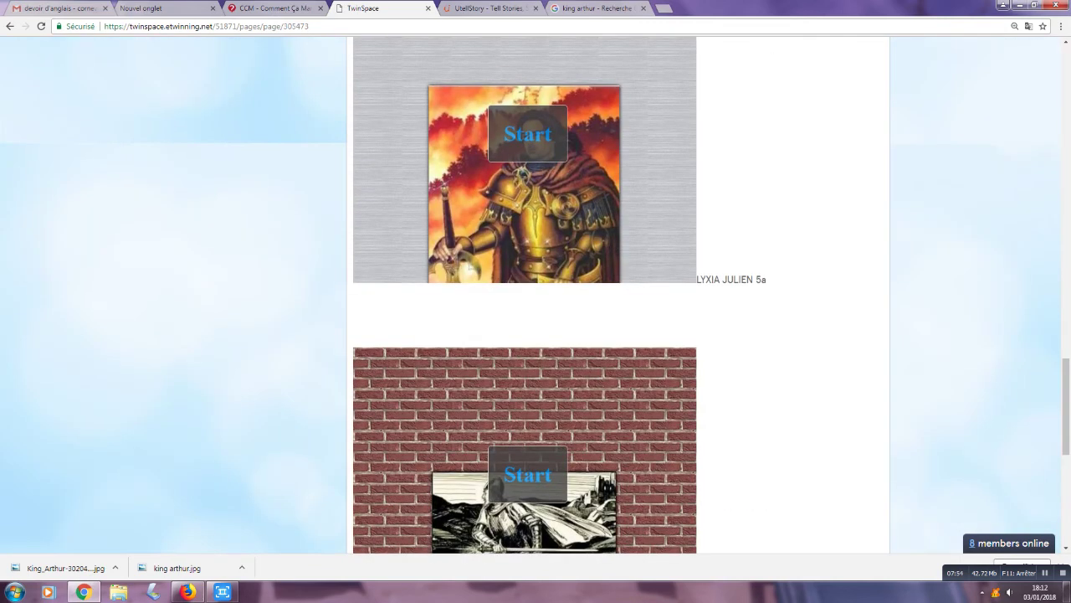
pyautogui.scroll(-3, 536, 301)
pyautogui.scroll(-2, 536, 301)
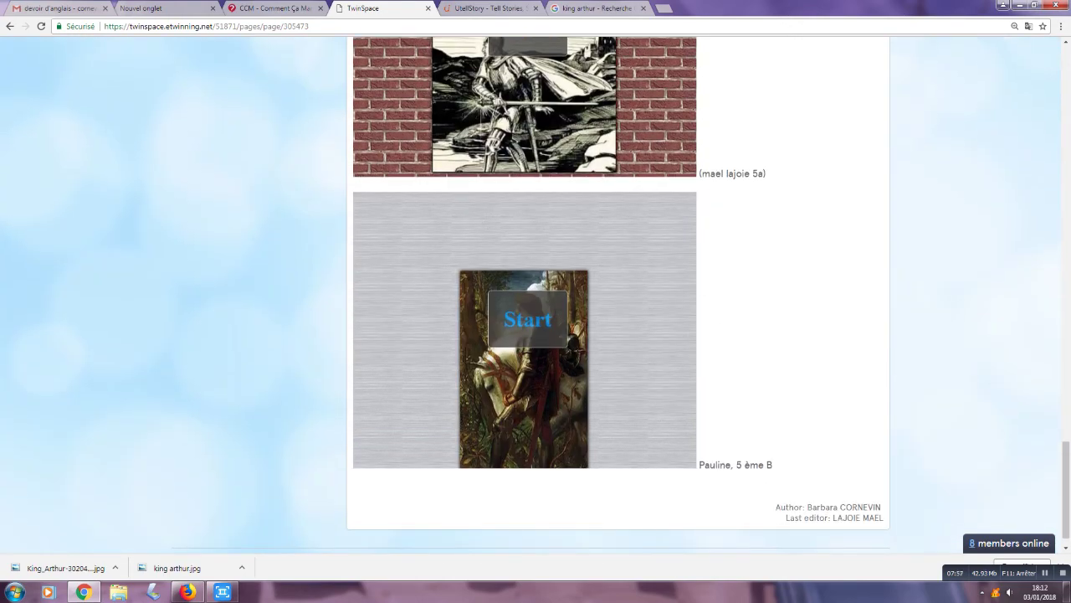
pyautogui.scroll(10, 536, 302)
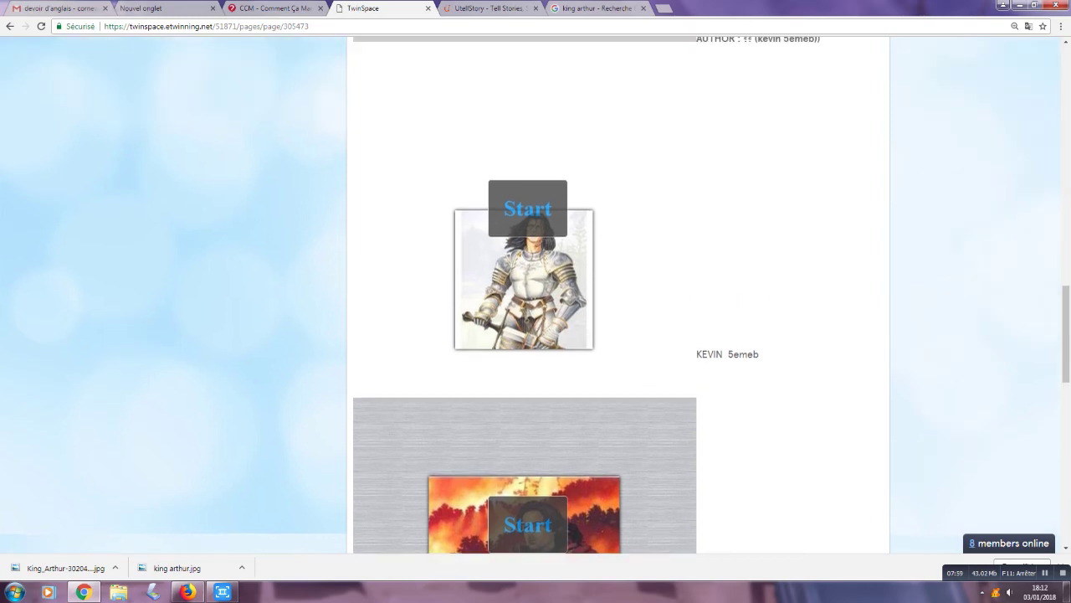
pyautogui.scroll(-5, 536, 301)
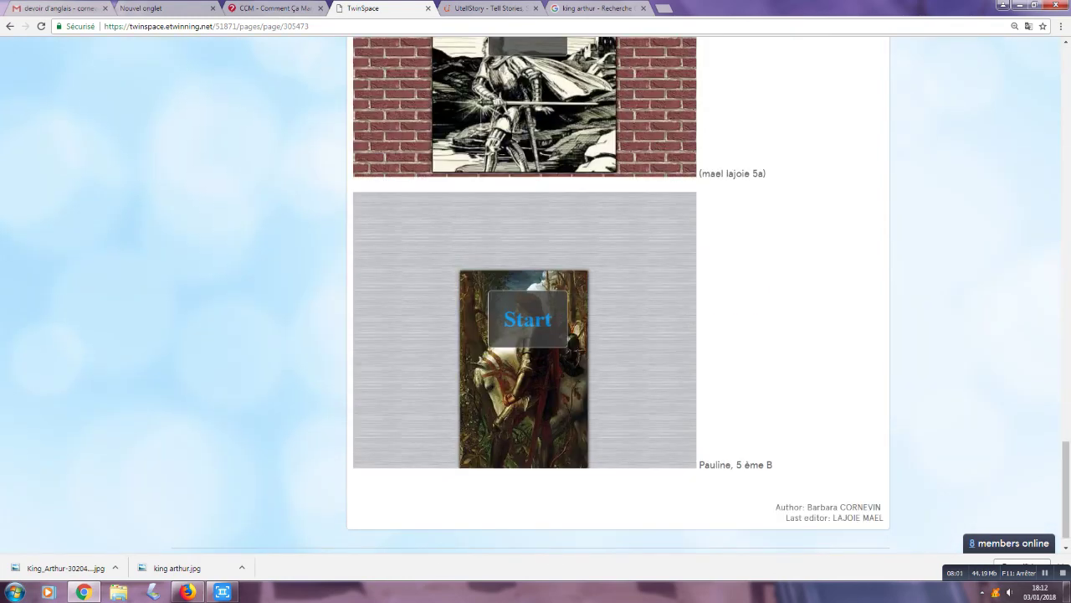
pyautogui.scroll(10, 259, 531)
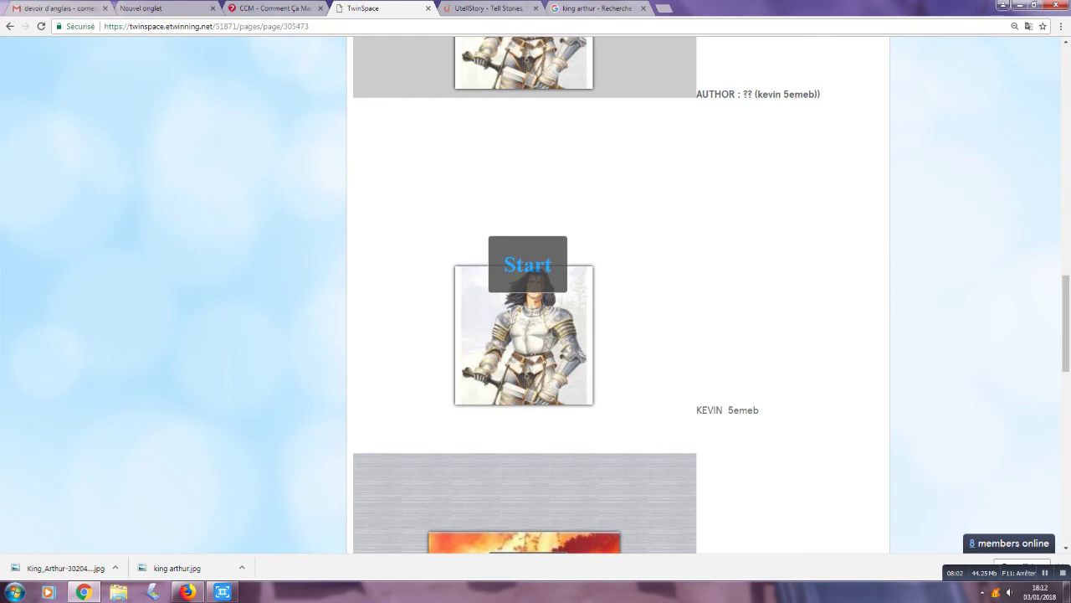
pyautogui.scroll(15, 259, 530)
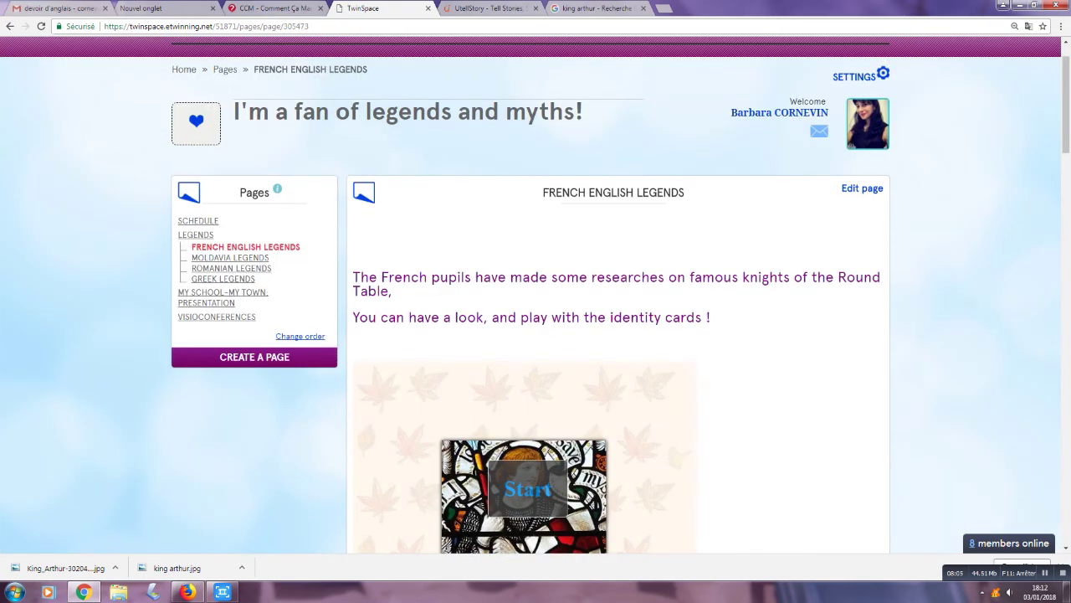
# Step: Paste the KING ARTHUR embed code at the end of the page's HTML source and save
pyautogui.click(862, 189)
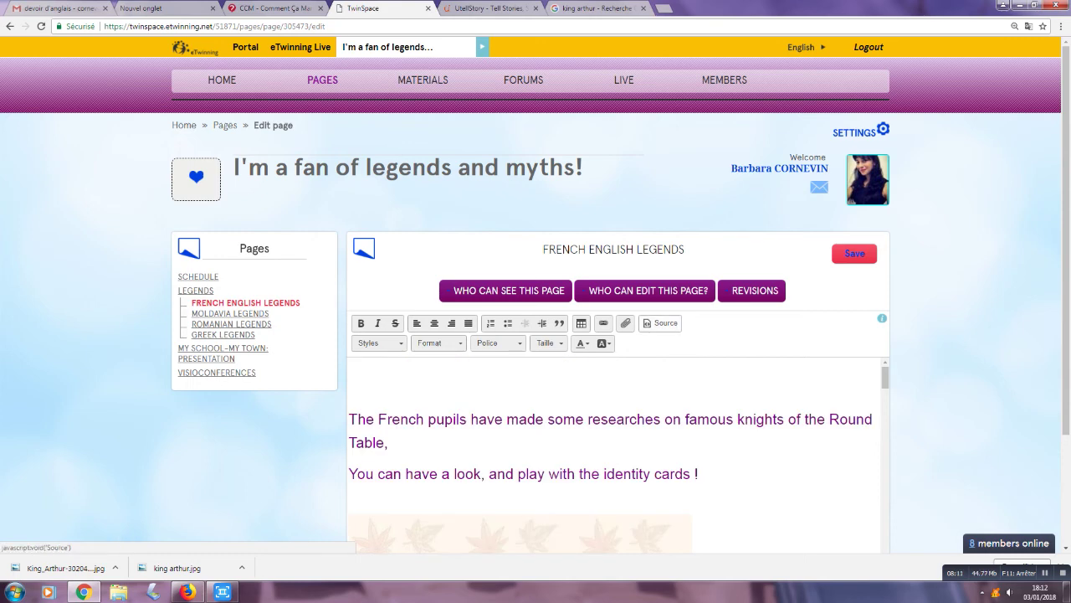
pyautogui.click(661, 323)
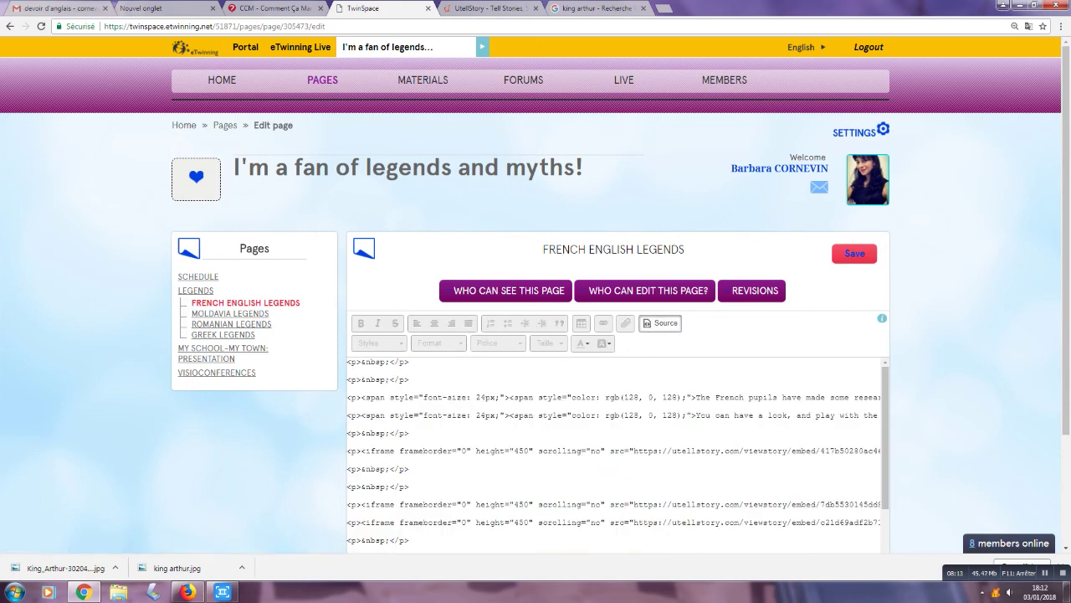
pyautogui.scroll(-5, 615, 452)
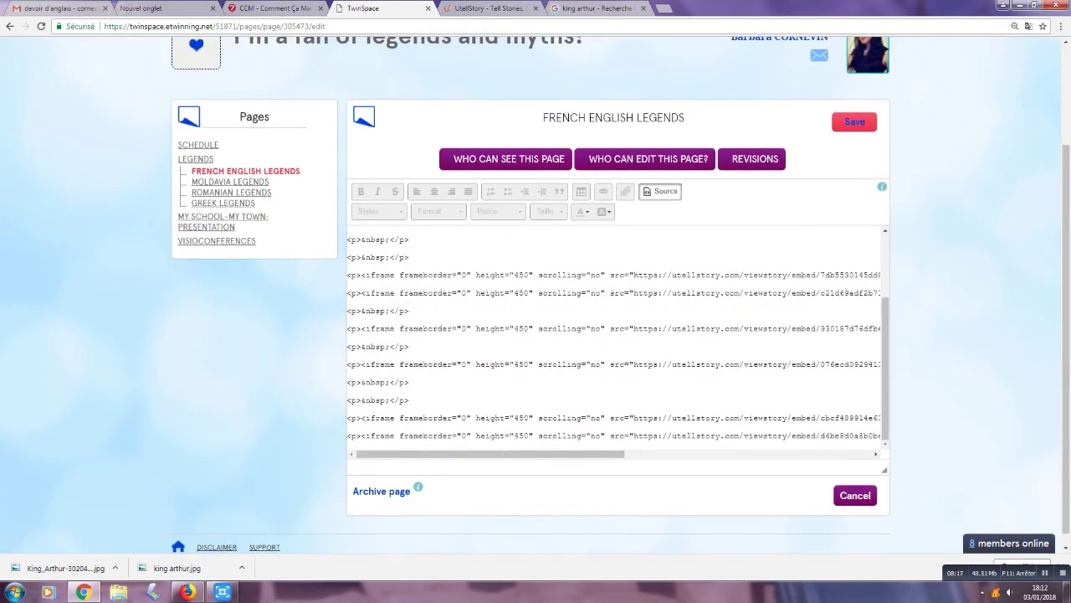
pyautogui.scroll(-1, 618, 333)
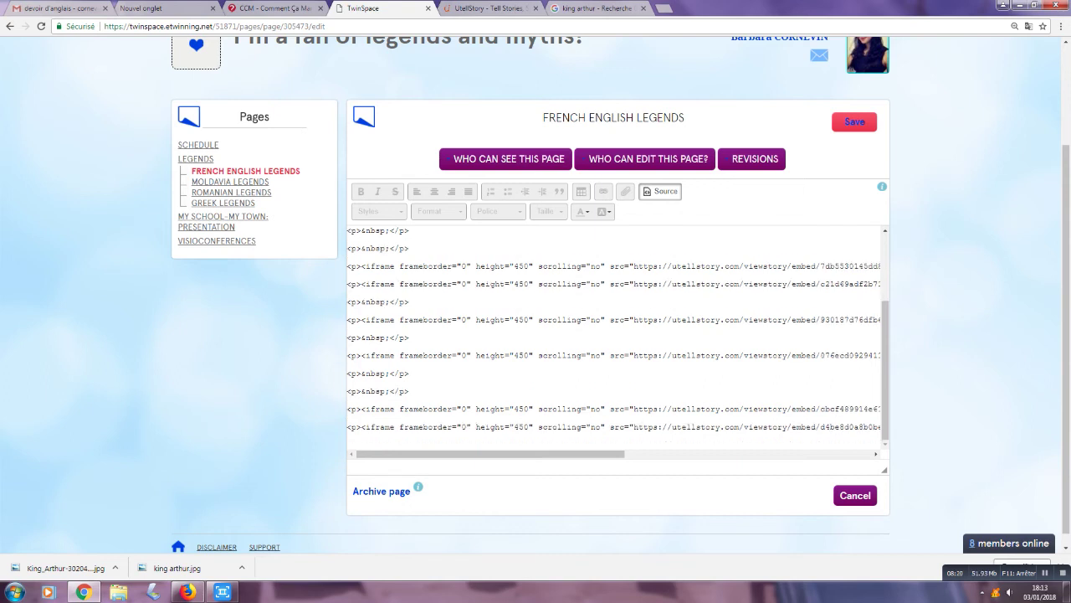
pyautogui.rightClick(359, 288)
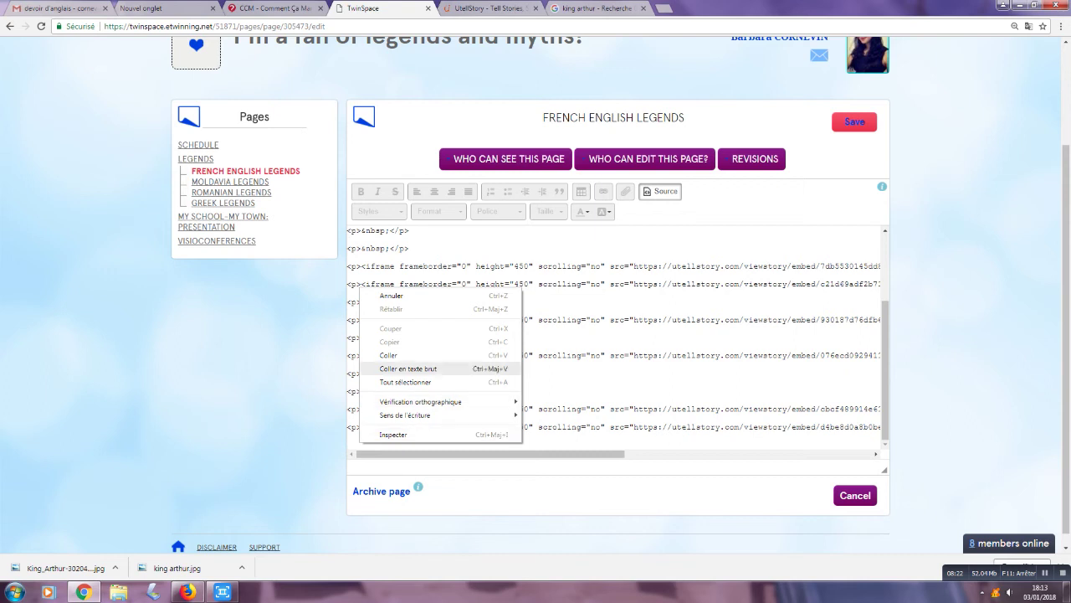
pyautogui.click(389, 355)
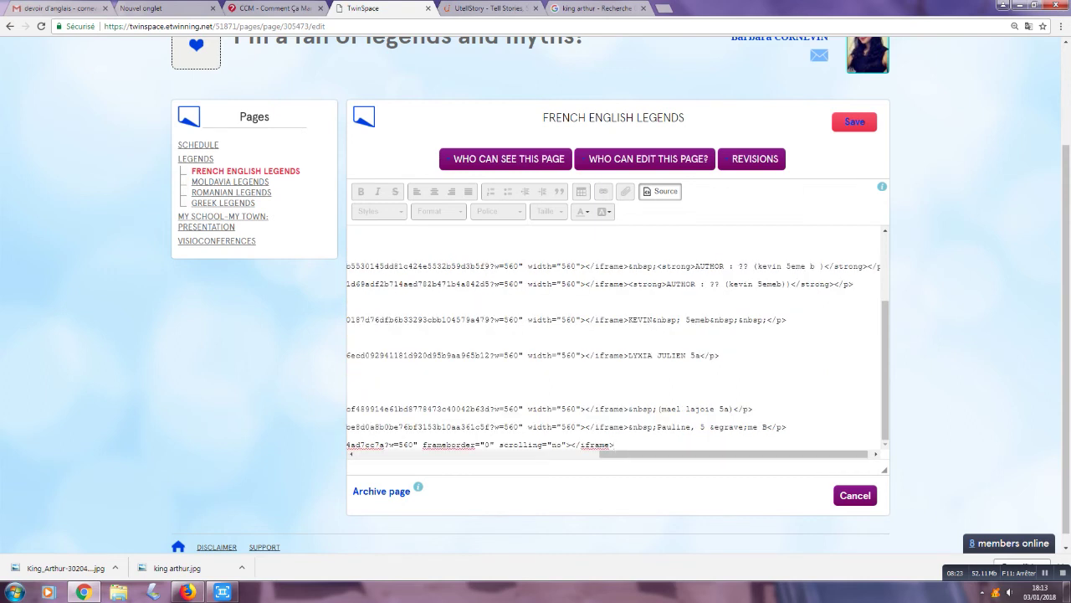
pyautogui.click(855, 122)
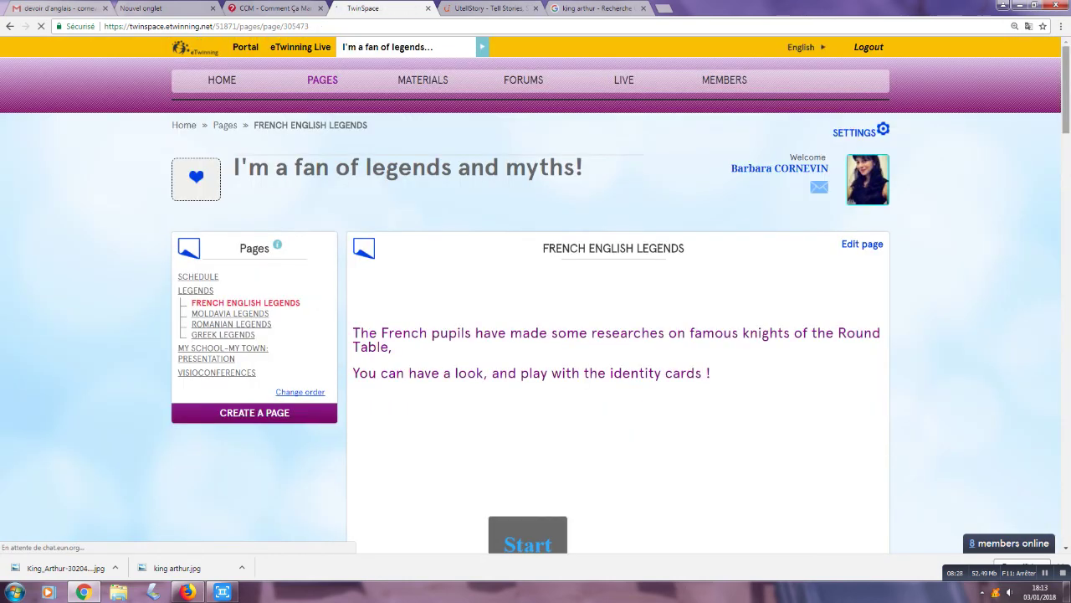
pyautogui.scroll(-4, 536, 293)
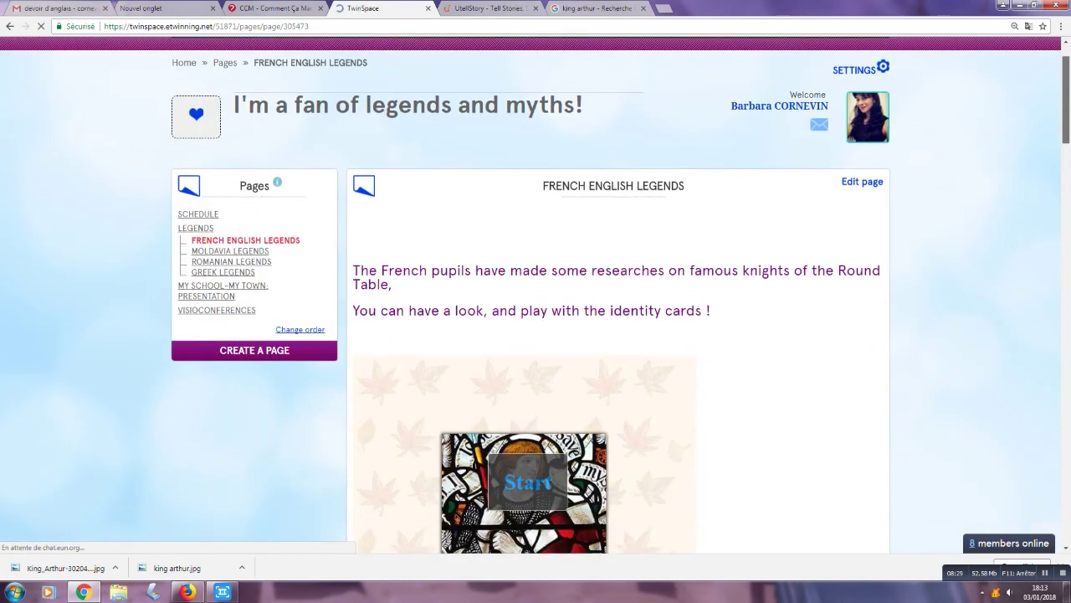
pyautogui.scroll(-8, 535, 293)
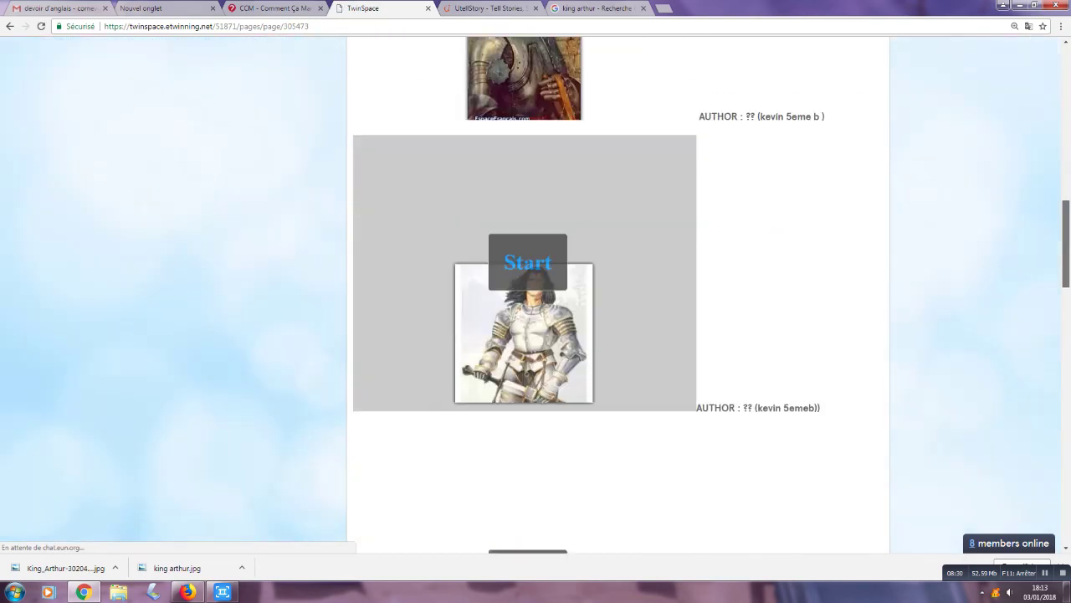
pyautogui.scroll(-9, 535, 293)
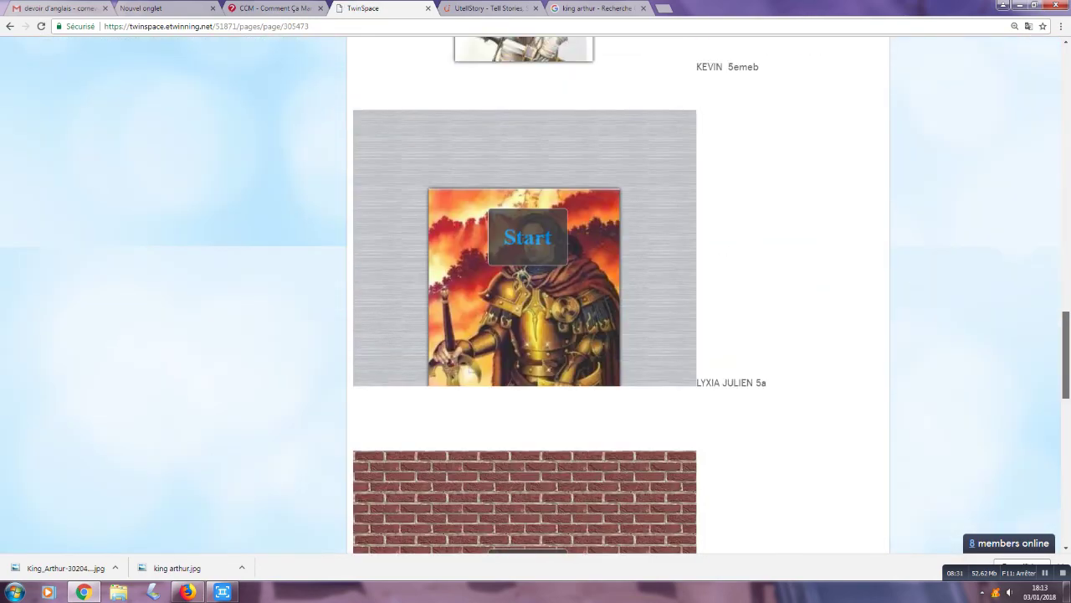
pyautogui.scroll(-4, 536, 293)
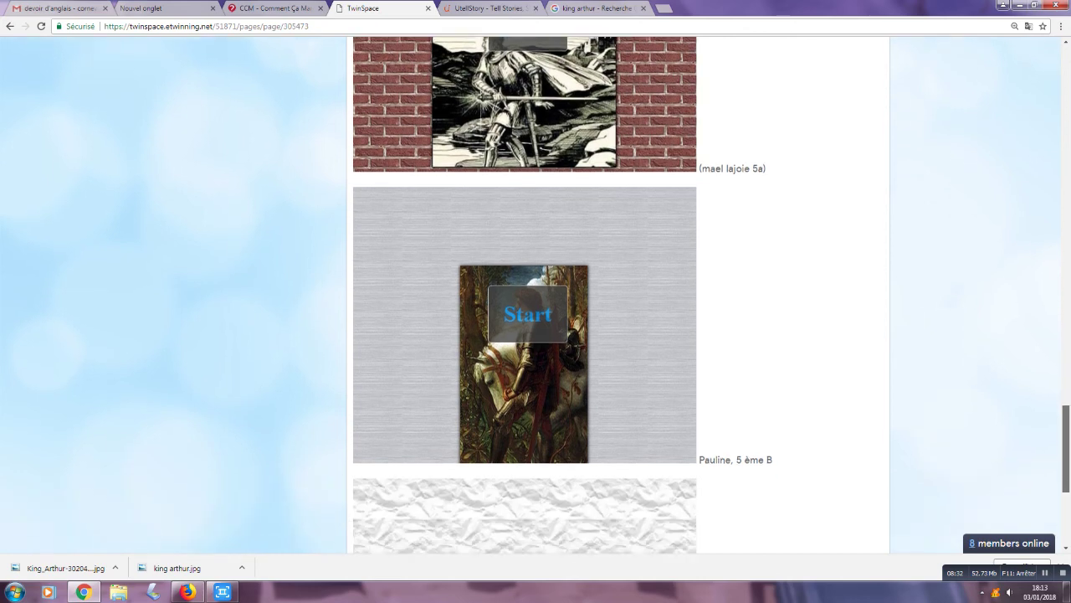
pyautogui.scroll(-2, 536, 293)
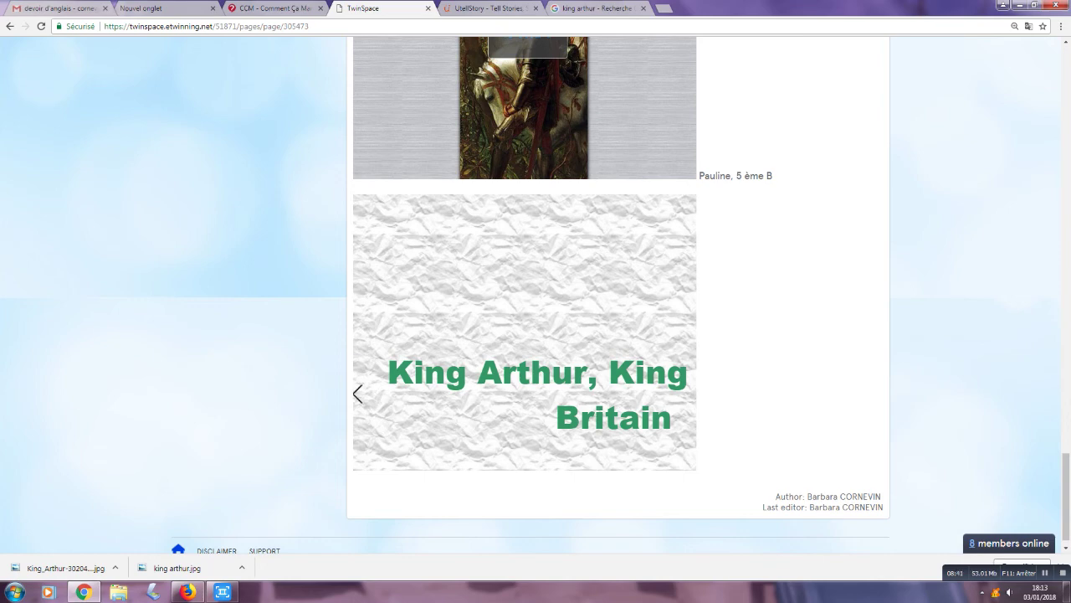
pyautogui.scroll(1, 524, 335)
pyautogui.scroll(3, 525, 334)
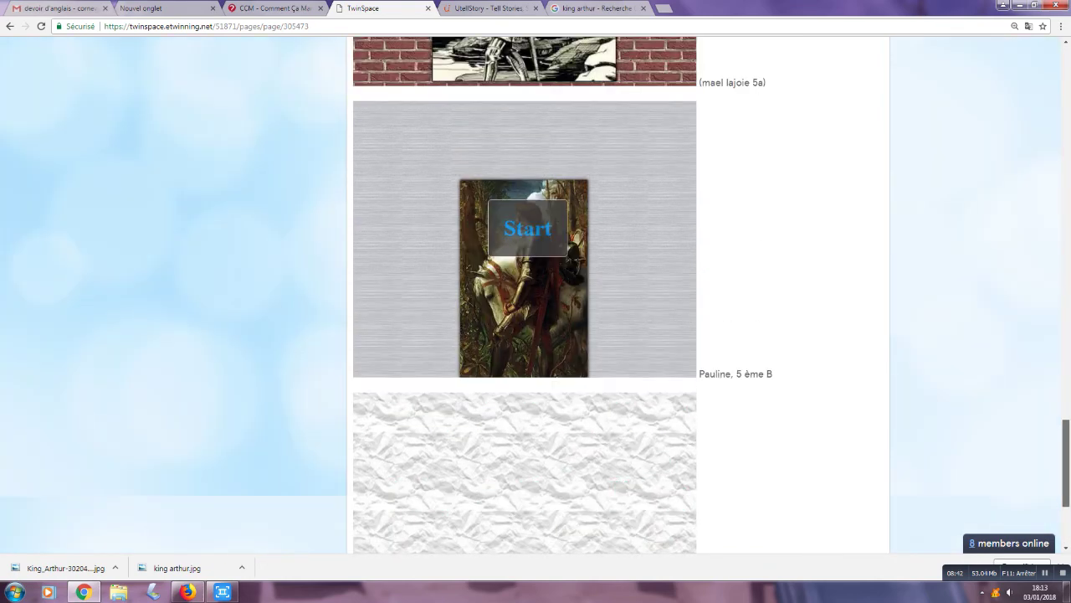
pyautogui.scroll(-4, 525, 335)
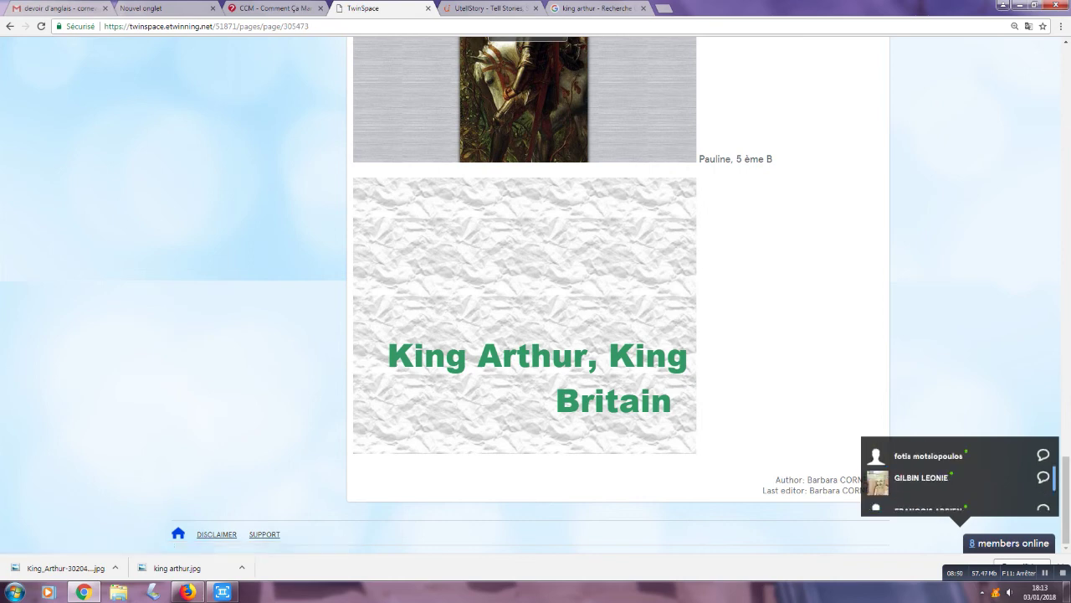
pyautogui.scroll(-1, 954, 477)
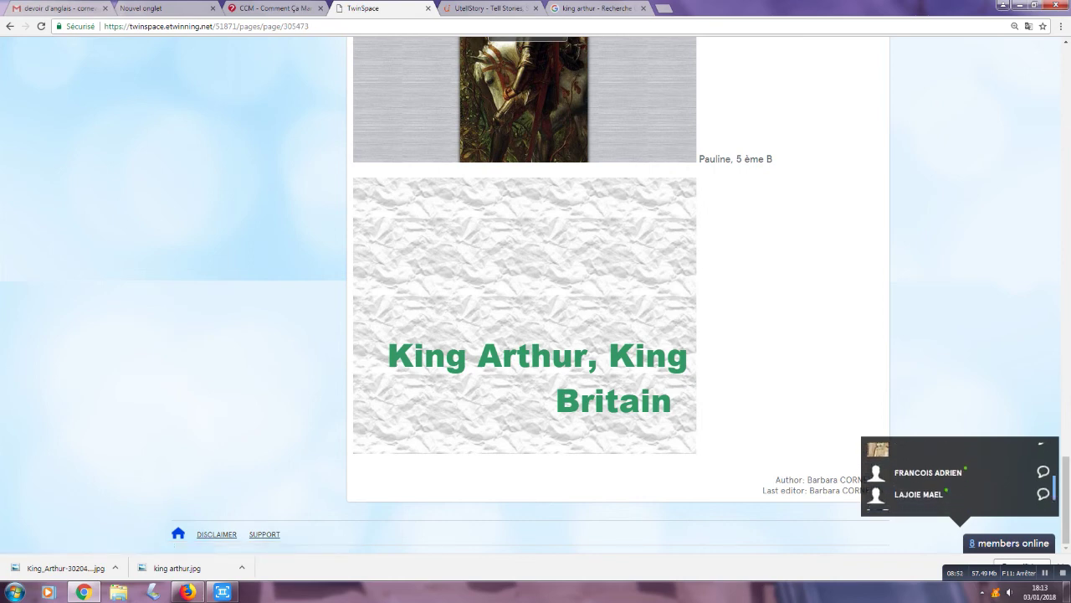
pyautogui.scroll(2, 954, 477)
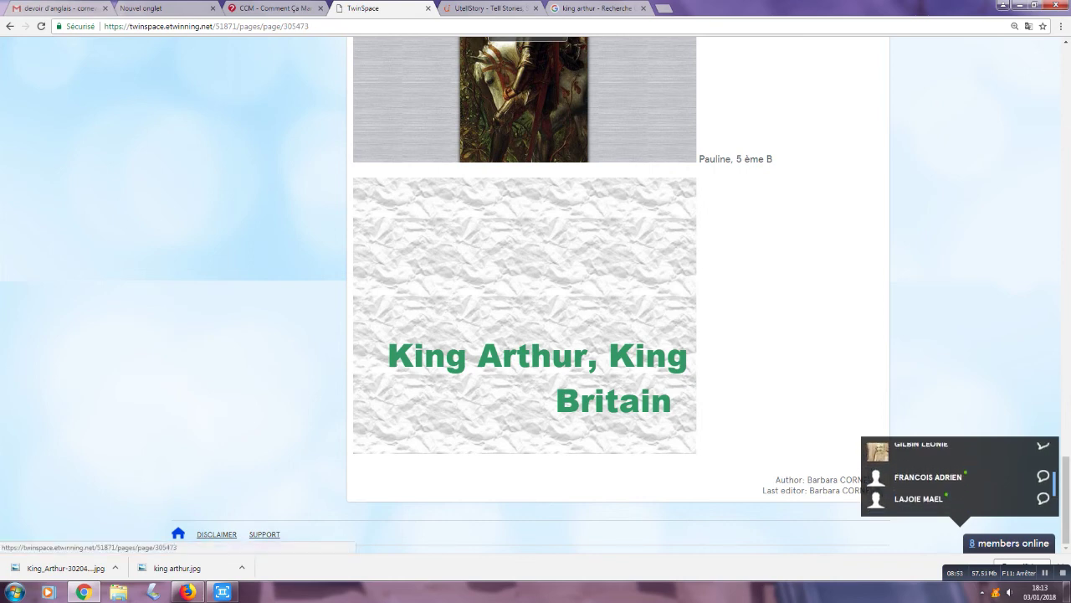
pyautogui.scroll(2, 954, 476)
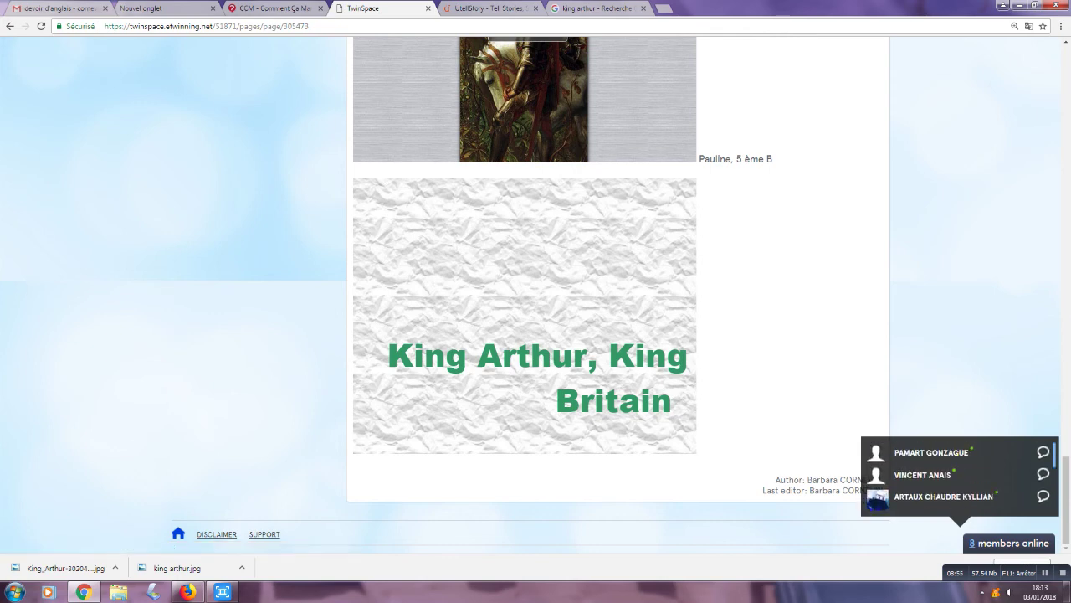
pyautogui.scroll(5, 526, 296)
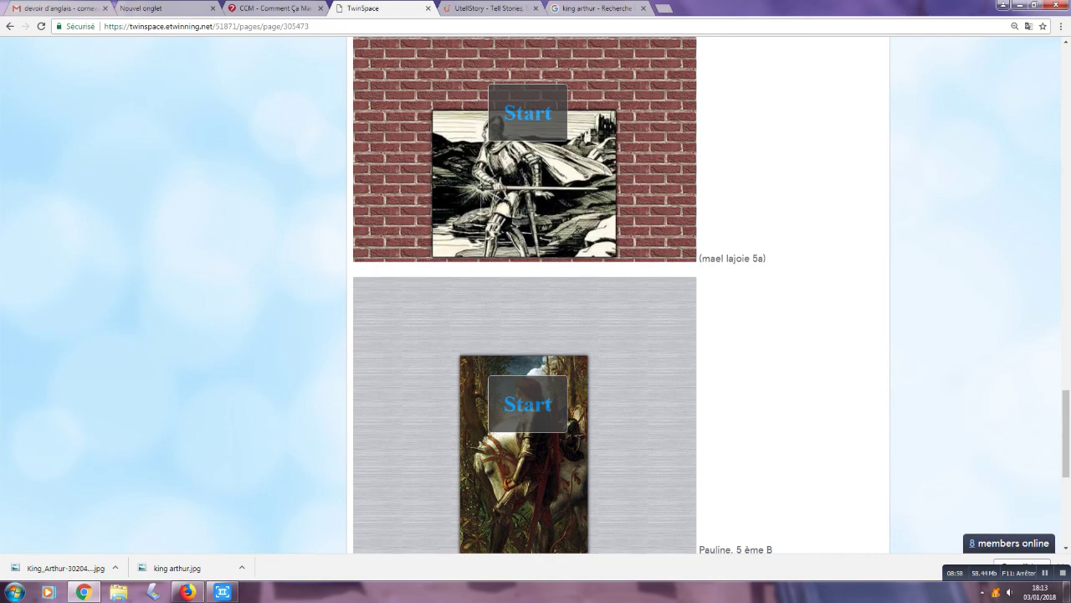
pyautogui.scroll(5, 525, 295)
pyautogui.scroll(15, 535, 296)
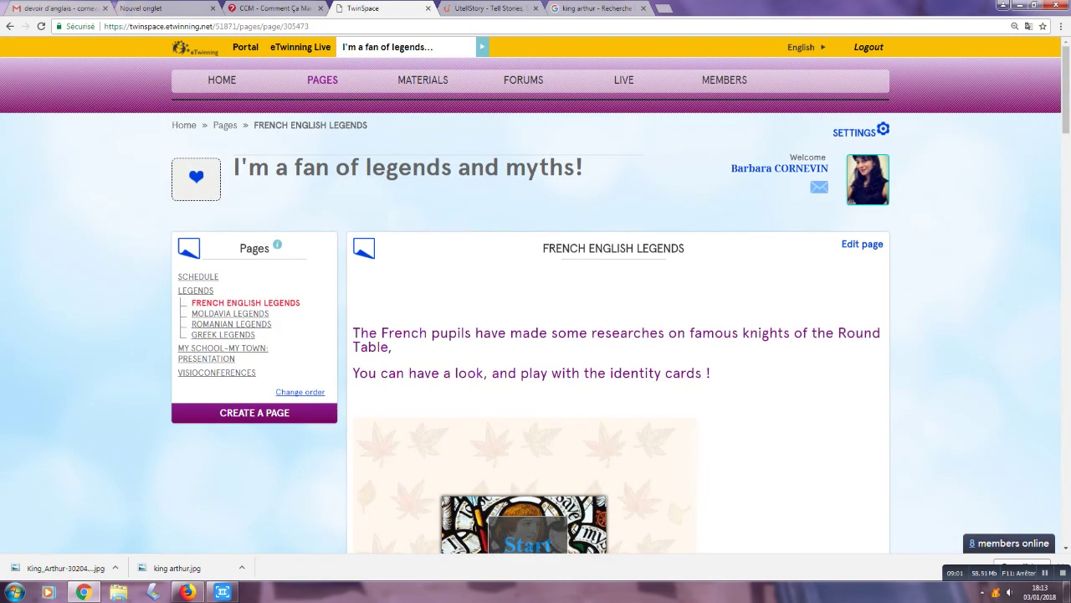
# Step: Read the Chivalry code thread in the 'What is a knight?' forum, then go back twice
pyautogui.click(525, 80)
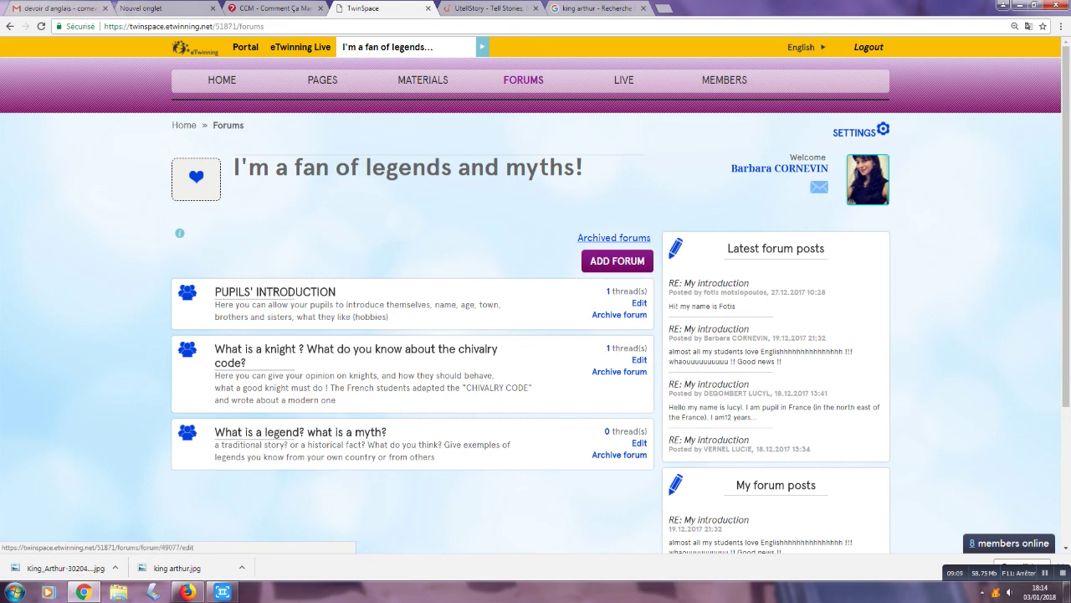
pyautogui.click(275, 292)
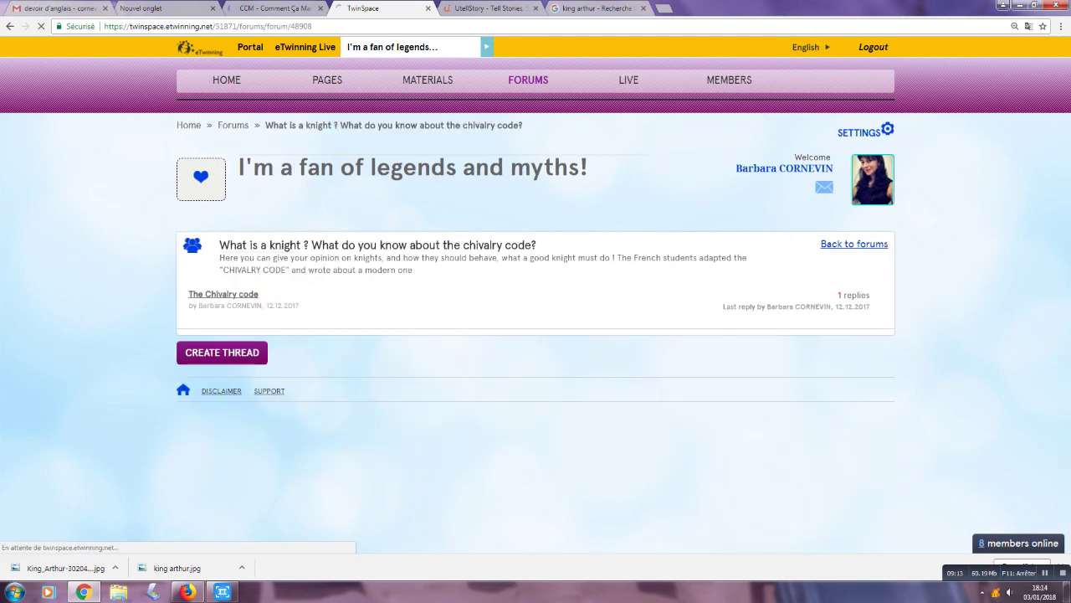
pyautogui.scroll(-3, 536, 293)
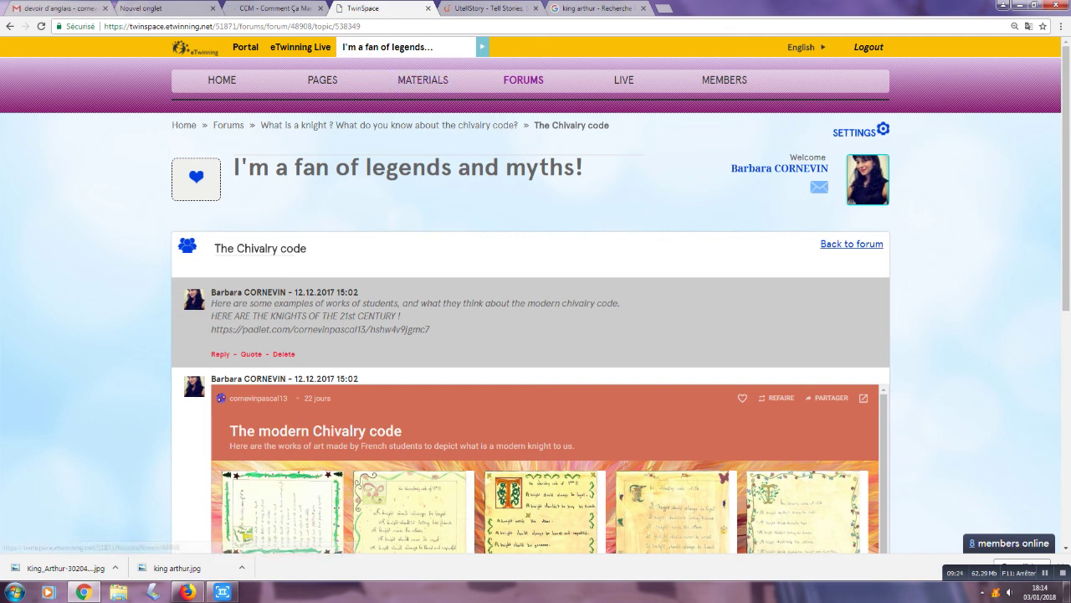
pyautogui.hotkey('alt', 'Left')
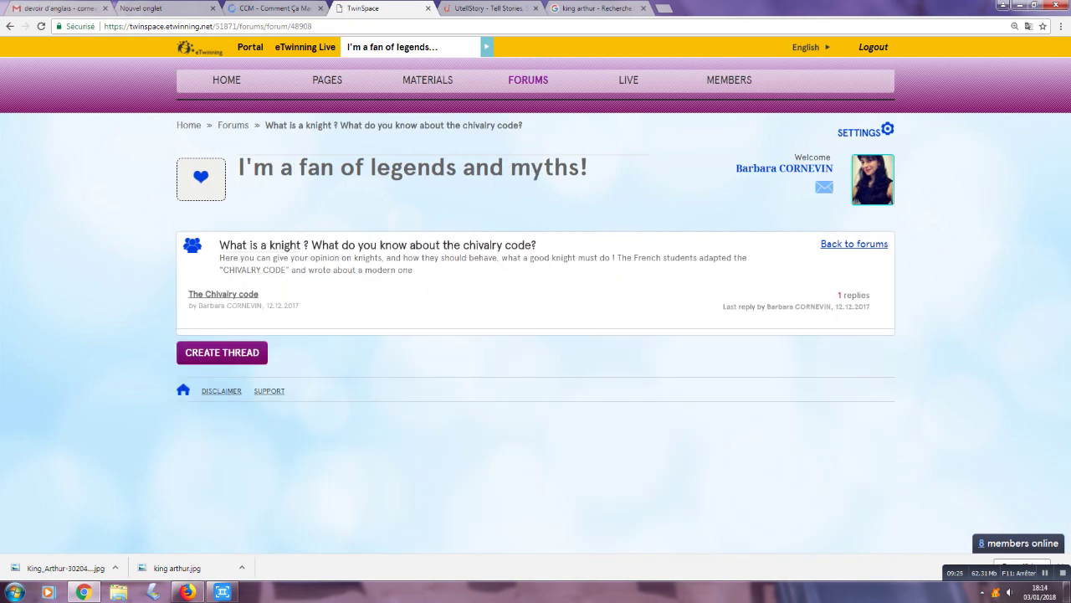
pyautogui.hotkey('alt', 'Left')
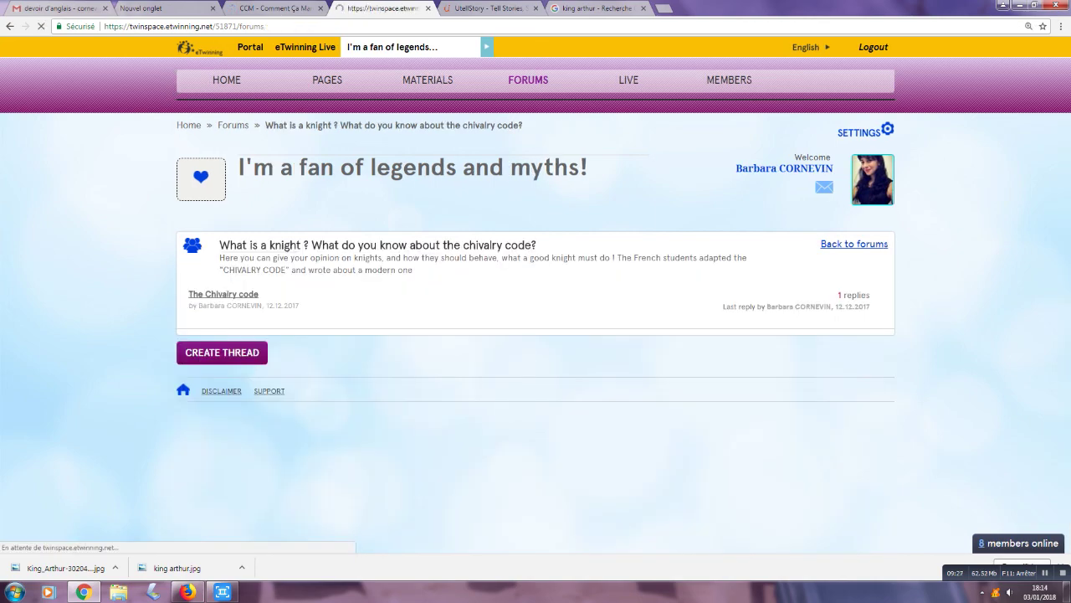
# Step: View the pupils' My introduction thread and start a reply in it
pyautogui.hotkey('alt', 'Left')
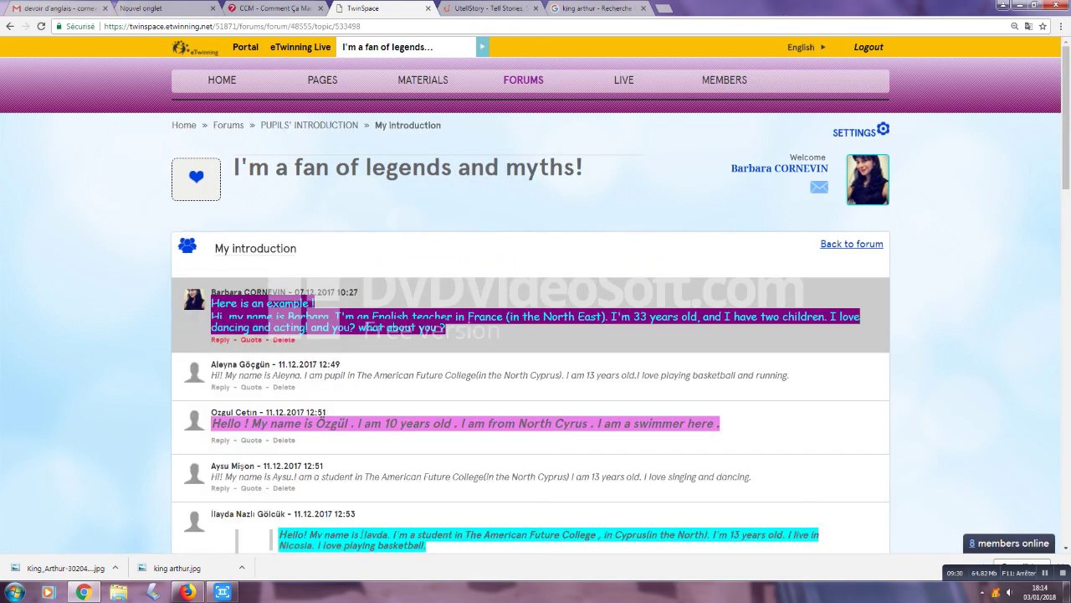
pyautogui.scroll(-5, 535, 335)
pyautogui.scroll(-8, 536, 302)
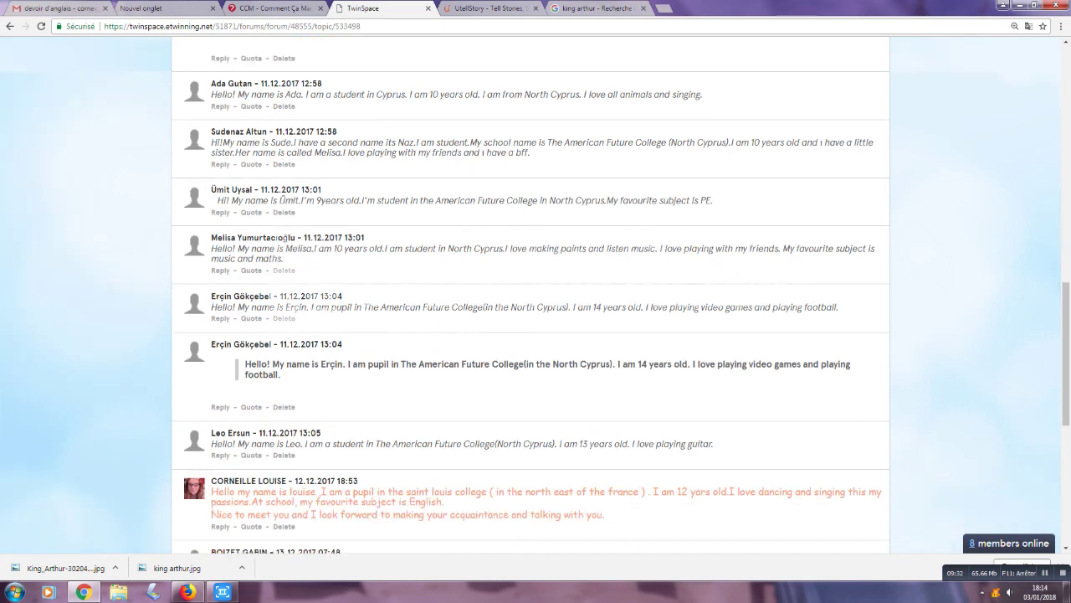
pyautogui.scroll(-1, 535, 301)
pyautogui.click(174, 410)
pyautogui.scroll(15, 535, 301)
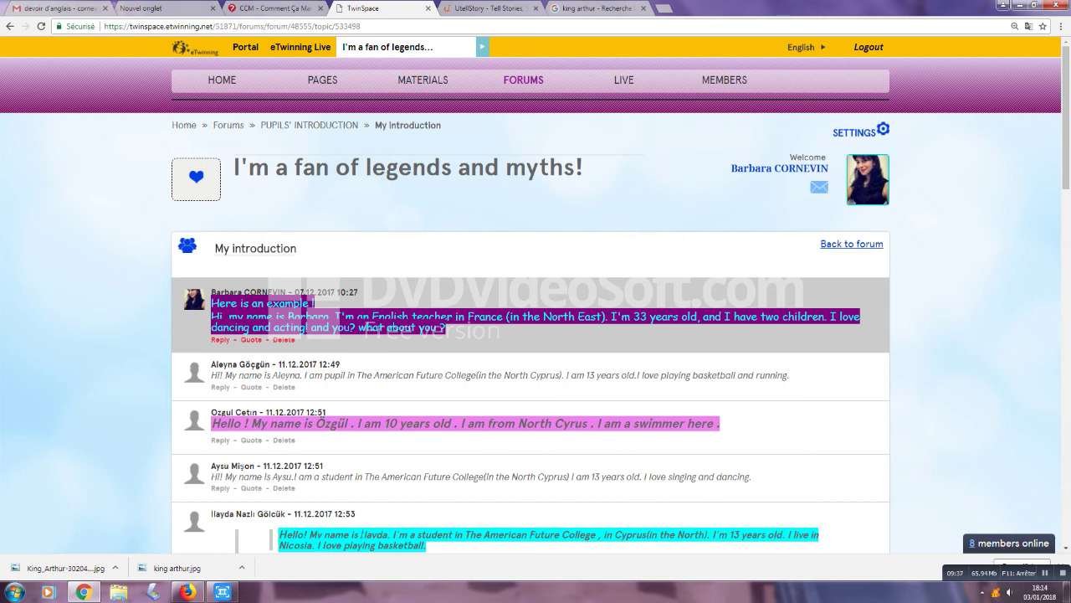
# Step: Return to Forums and re-save the 'What is a legend? what is a myth?' forum
pyautogui.hotkey('alt', 'Left')
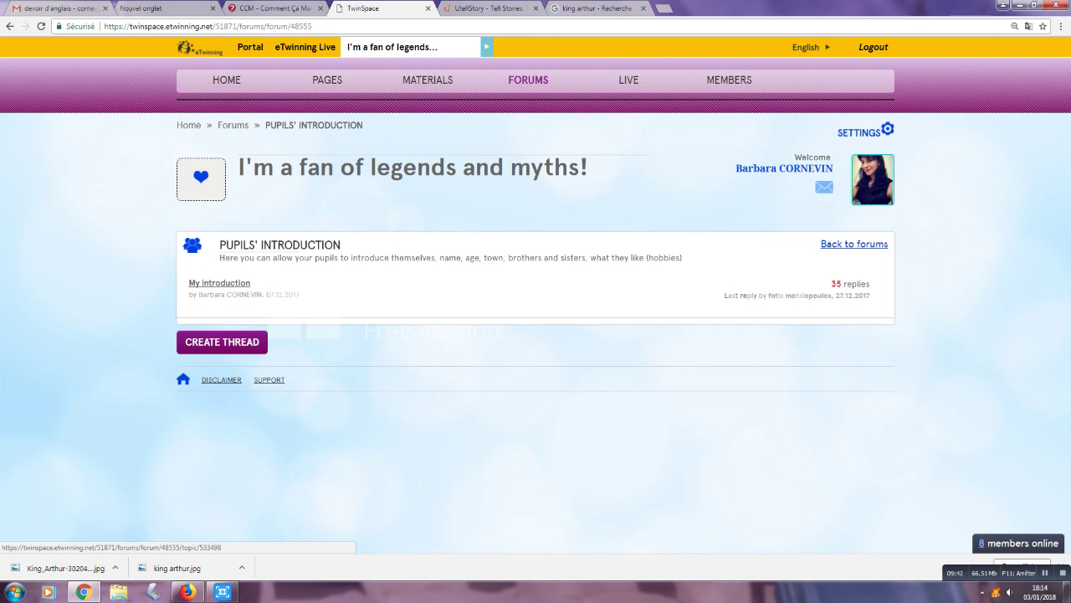
pyautogui.hotkey('alt', 'Left')
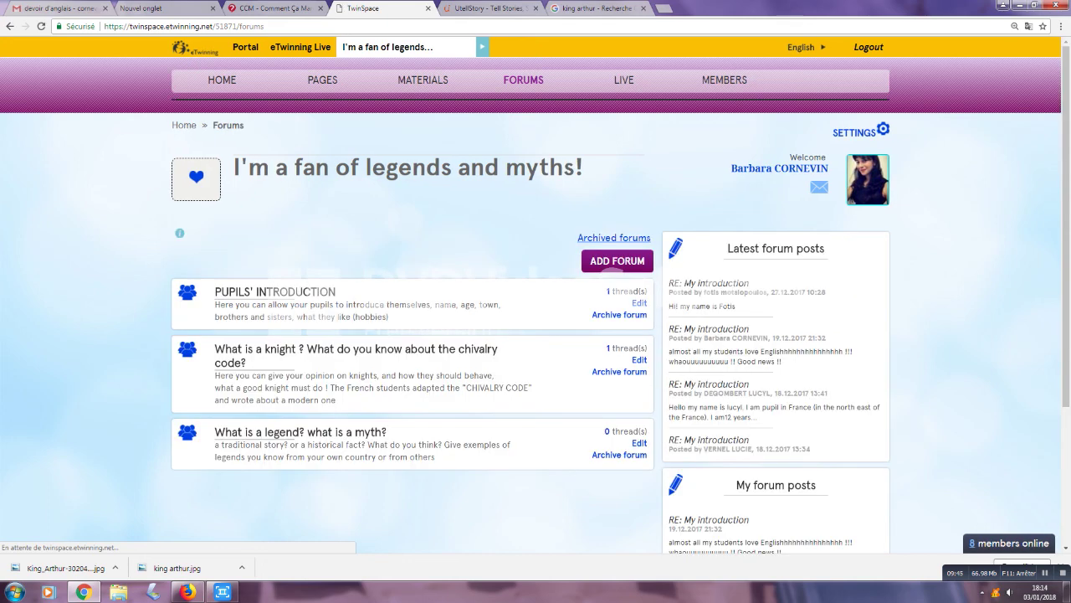
pyautogui.click(639, 443)
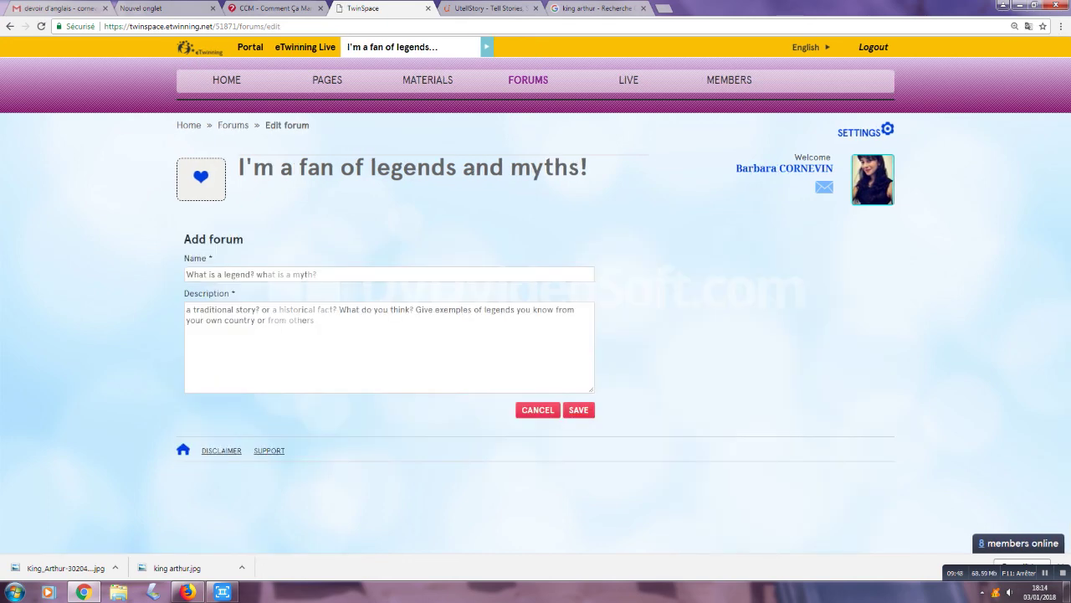
pyautogui.click(578, 410)
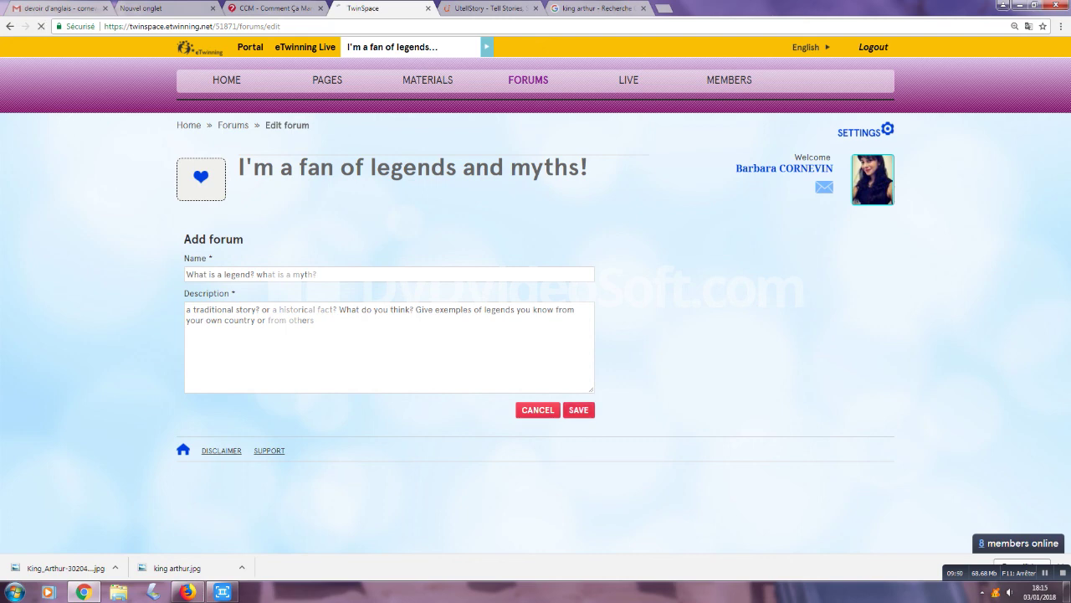